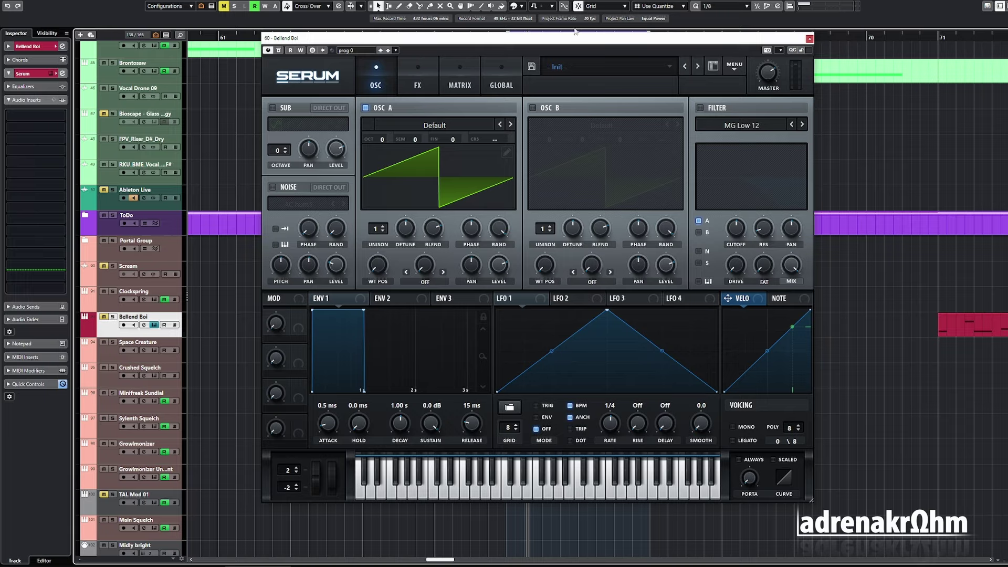
Step: Move the Serum window to the lower left and return playback to bar 65
drag(551, 42, 555, 131)
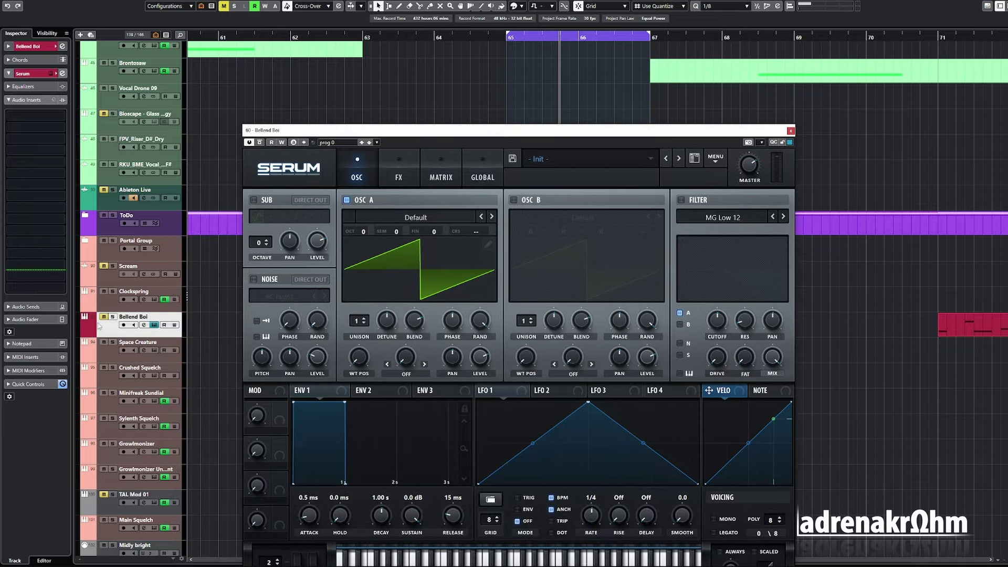
drag(509, 133, 390, 154)
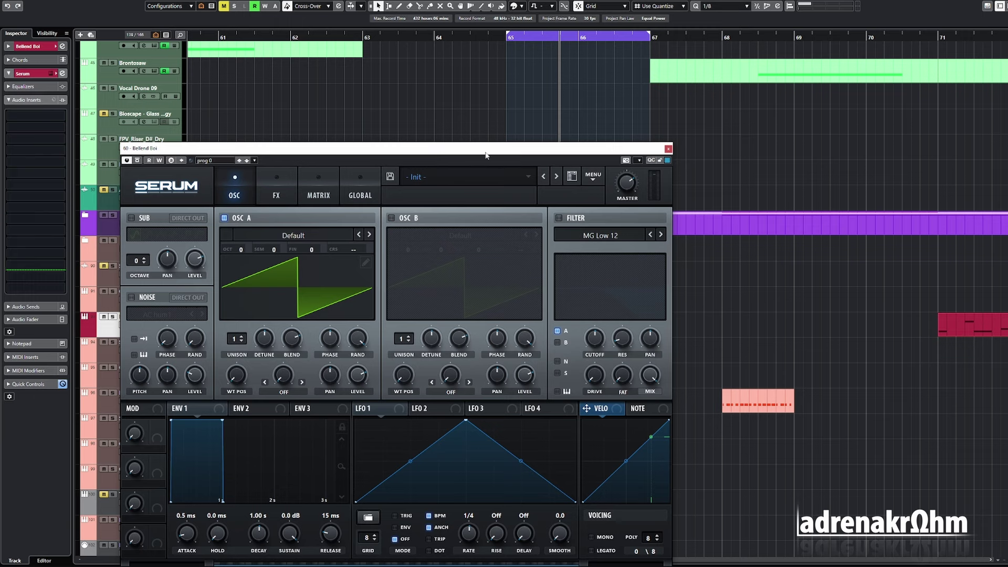
click(506, 38)
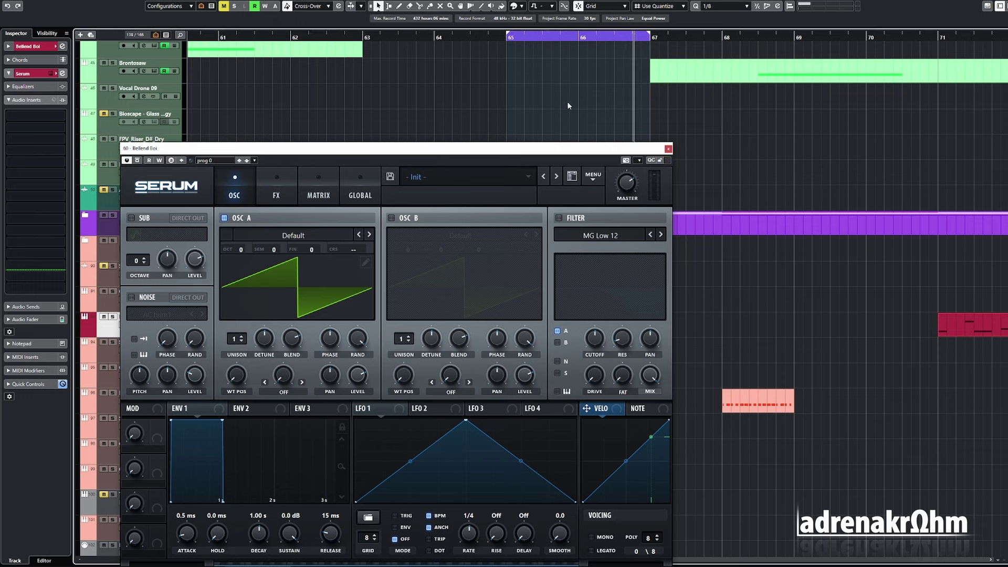
Step: Set the Bellend Boi channel fader to -7.37 dB and close its Channel Settings
key(e)
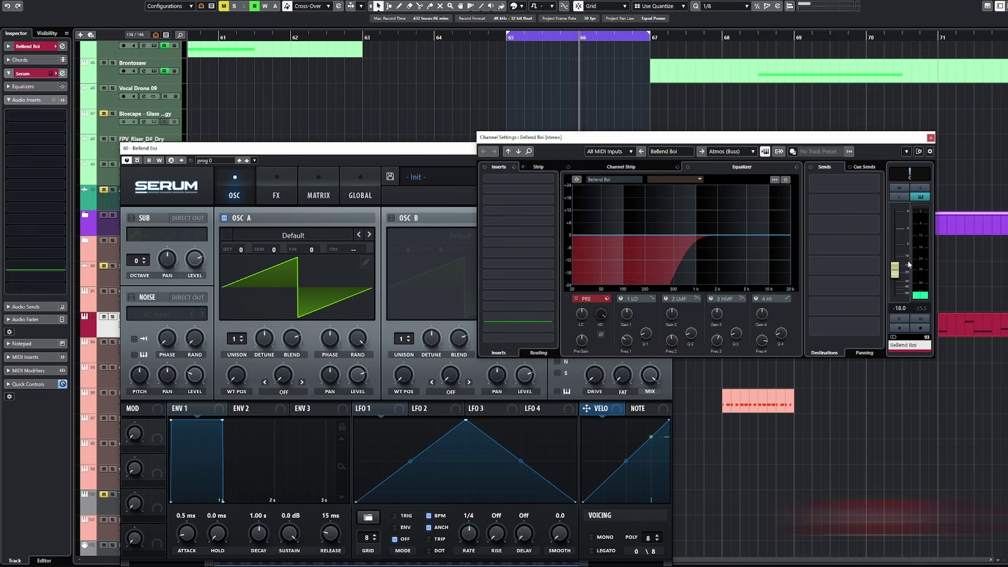
drag(909, 265, 897, 245)
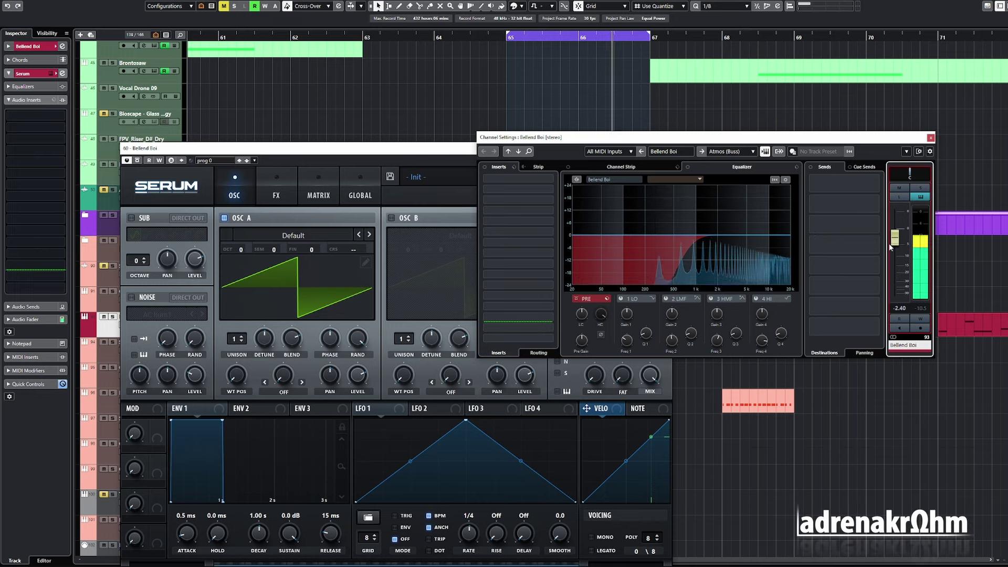
drag(889, 243, 896, 254)
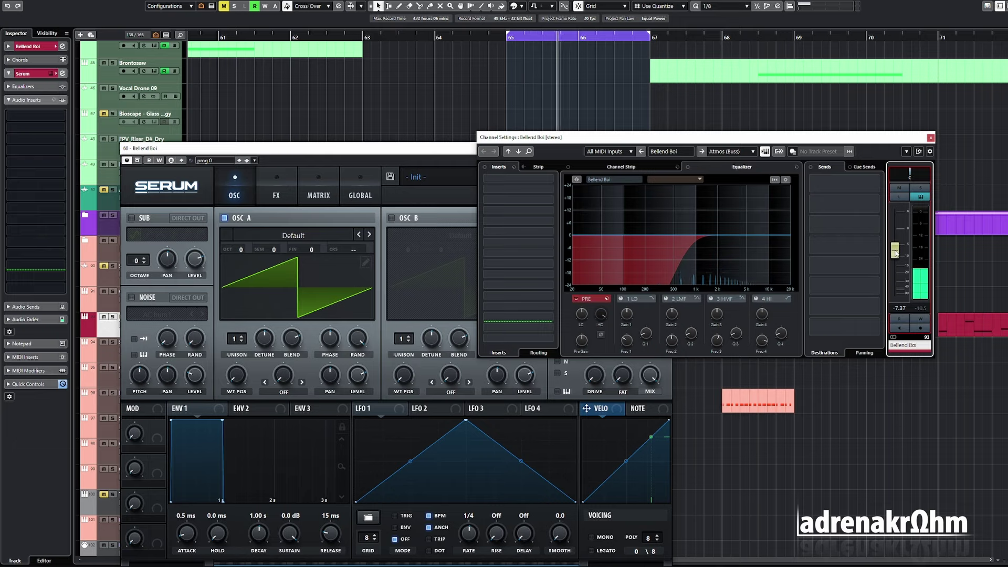
click(931, 137)
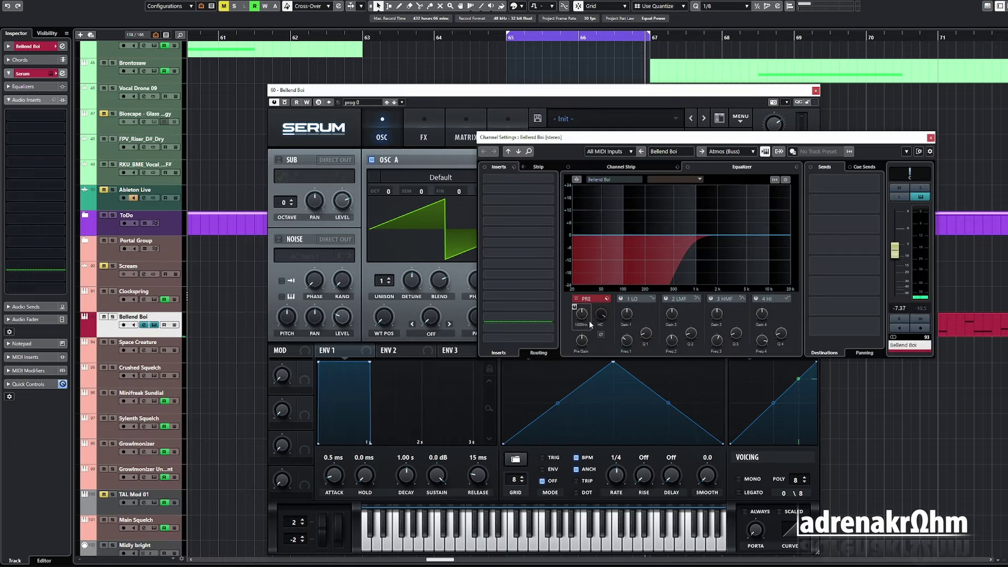
drag(582, 315, 583, 319)
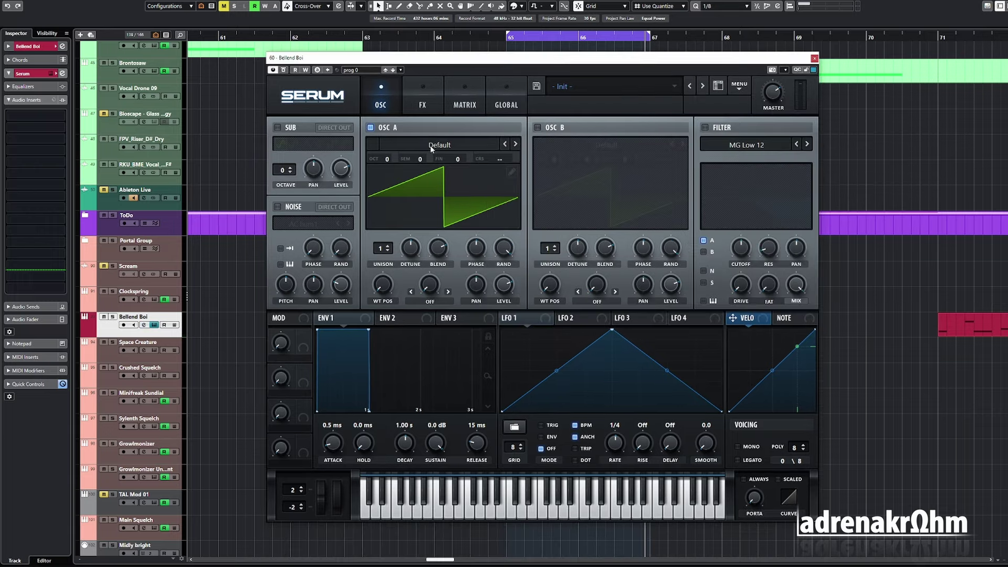
Step: Load the Analog > Basic Shapes wavetable into oscillator A and move WT POS to the square
click(419, 146)
mouse_move(406, 156)
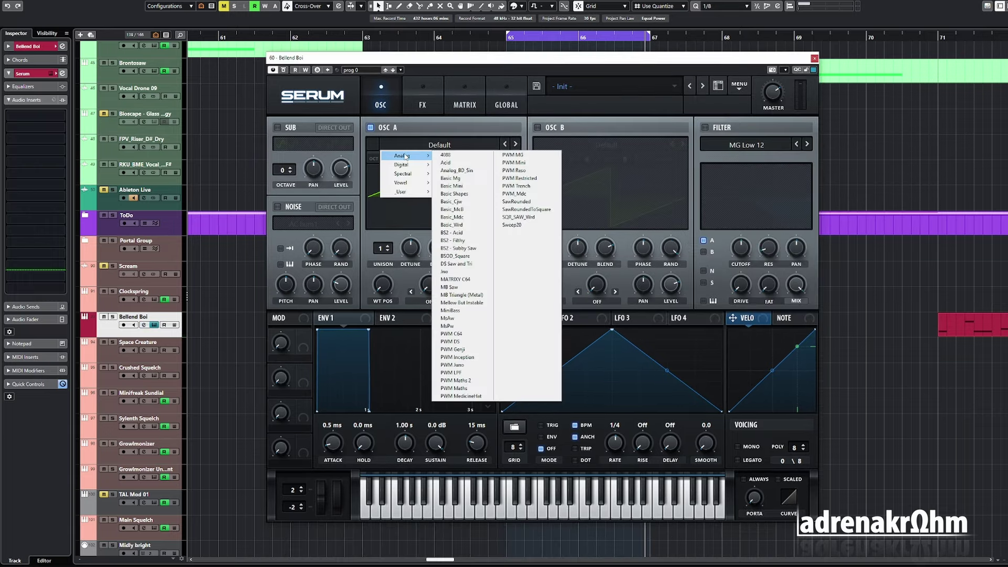
click(472, 194)
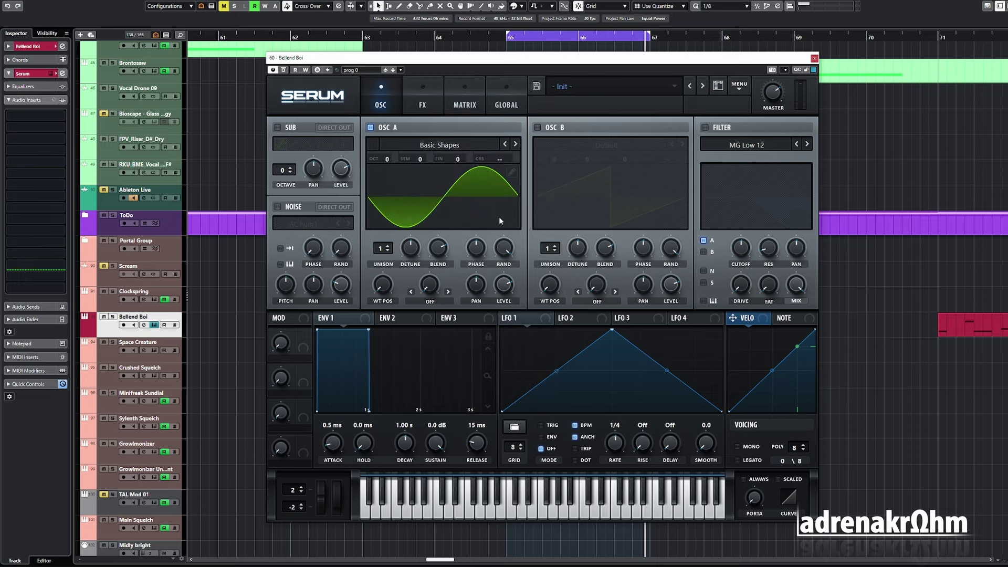
drag(383, 289, 387, 248)
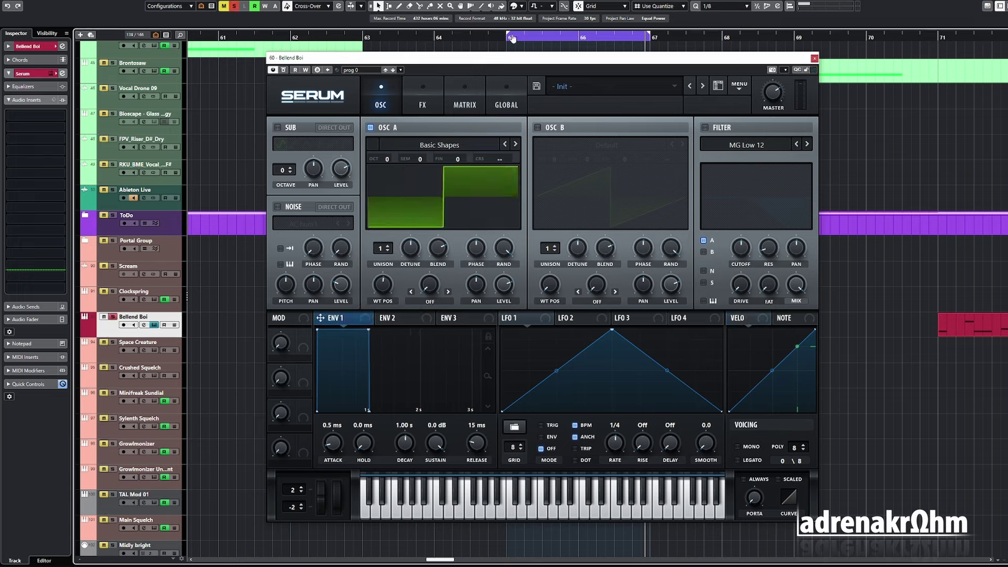
Step: Narrow the Cubase loop range to part of bar 66 with 1/16 snap
drag(508, 37, 572, 43)
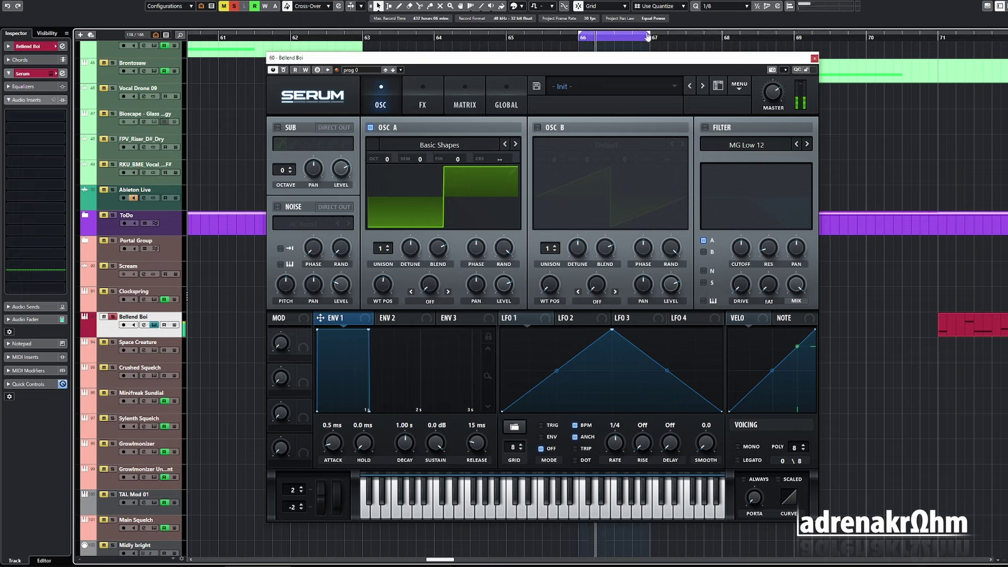
key(alt+5)
drag(650, 37, 615, 37)
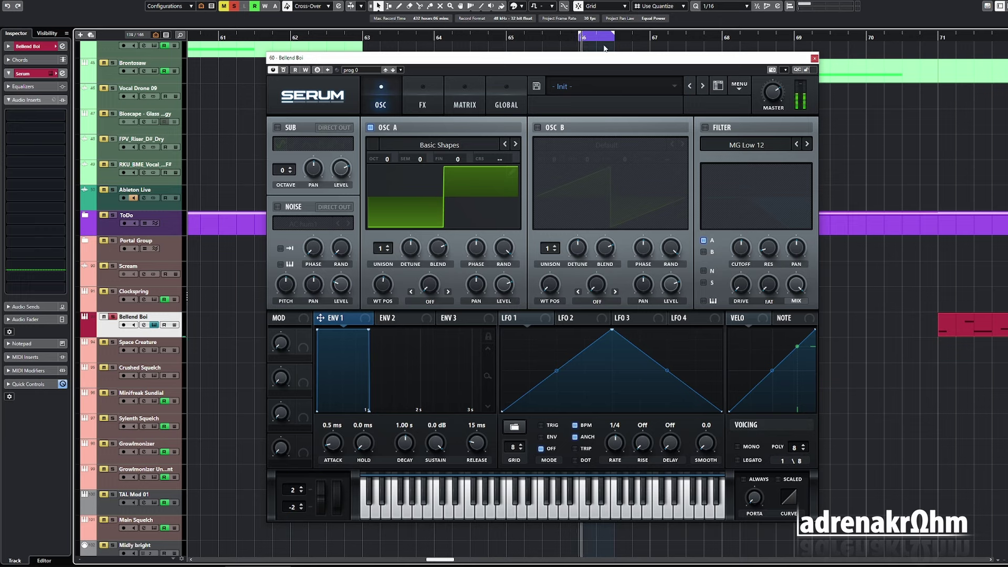
Step: Enable the filter with low cutoff, swept by ENV 2 with 0% sustain and ~290 ms decay
click(705, 127)
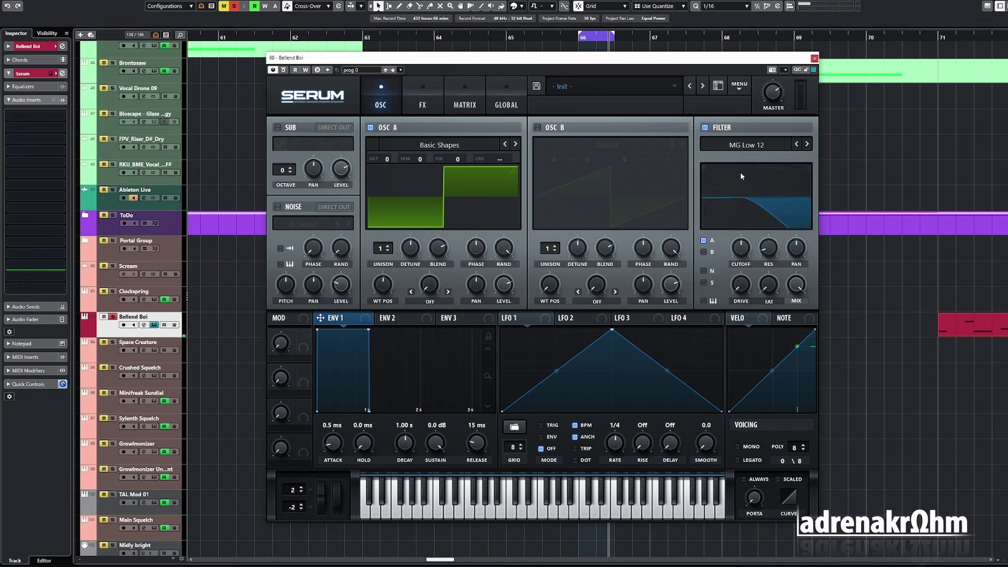
mouse_move(742, 249)
mouse_down()
mouse_move(743, 257)
mouse_move(745, 222)
mouse_move(744, 232)
mouse_up()
click(423, 320)
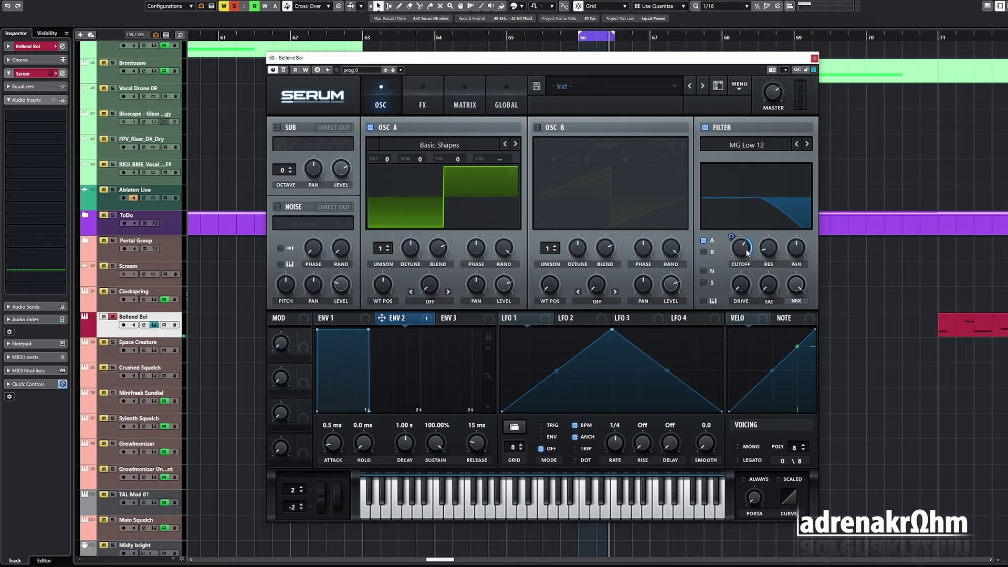
drag(748, 252, 743, 276)
drag(437, 444, 455, 564)
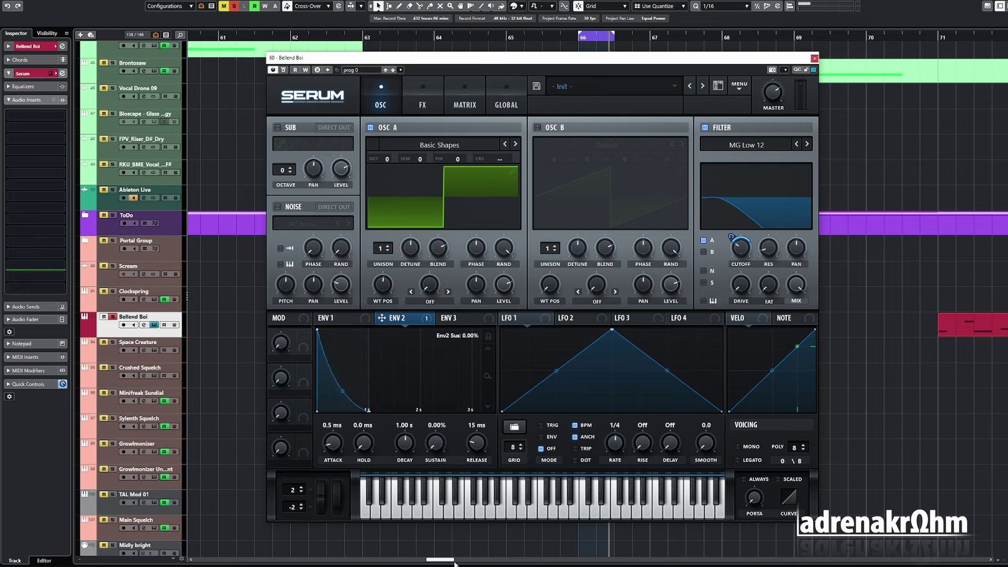
drag(411, 449, 406, 451)
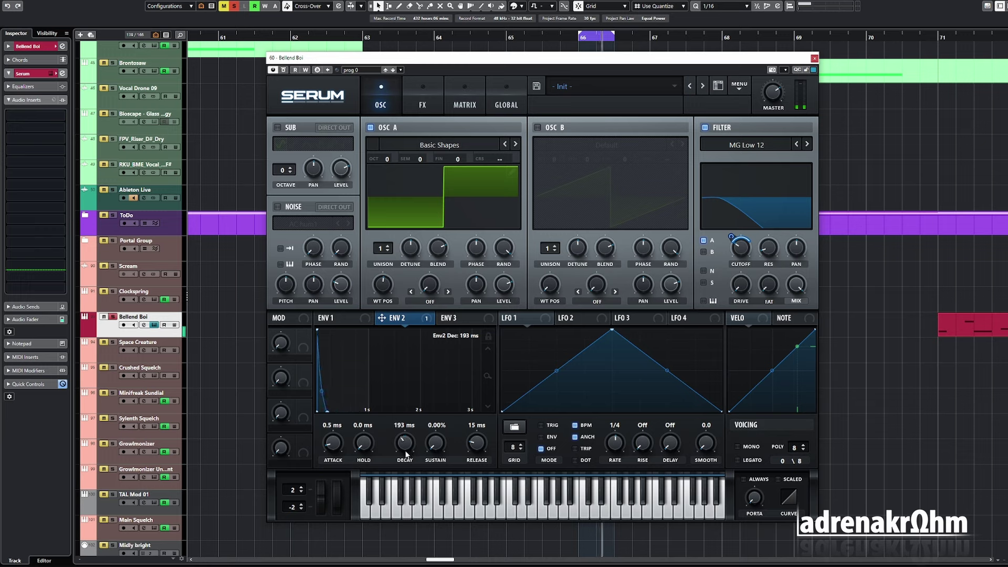
drag(406, 455, 408, 452)
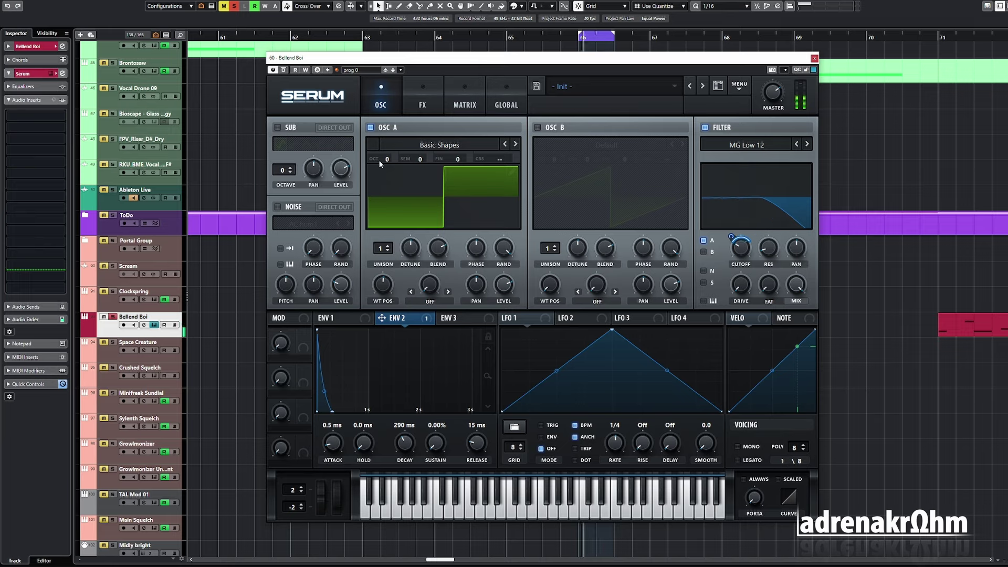
Step: Raise oscillator A one octave, set ENV 2's cutoff modulation to 70, and add resonance
drag(387, 158, 388, 131)
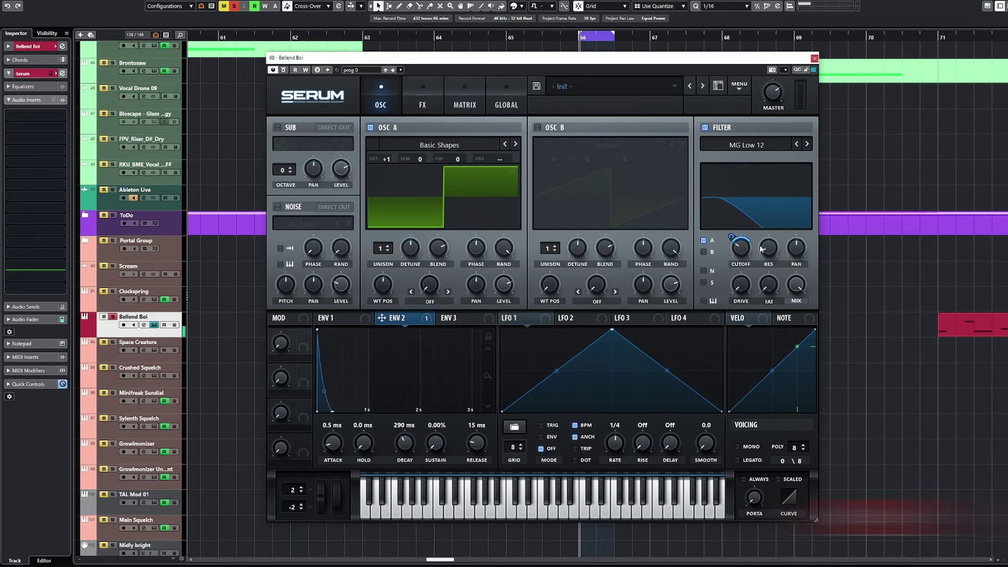
mouse_move(733, 237)
mouse_move(731, 237)
mouse_down()
mouse_move(734, 226)
mouse_move(734, 241)
mouse_up()
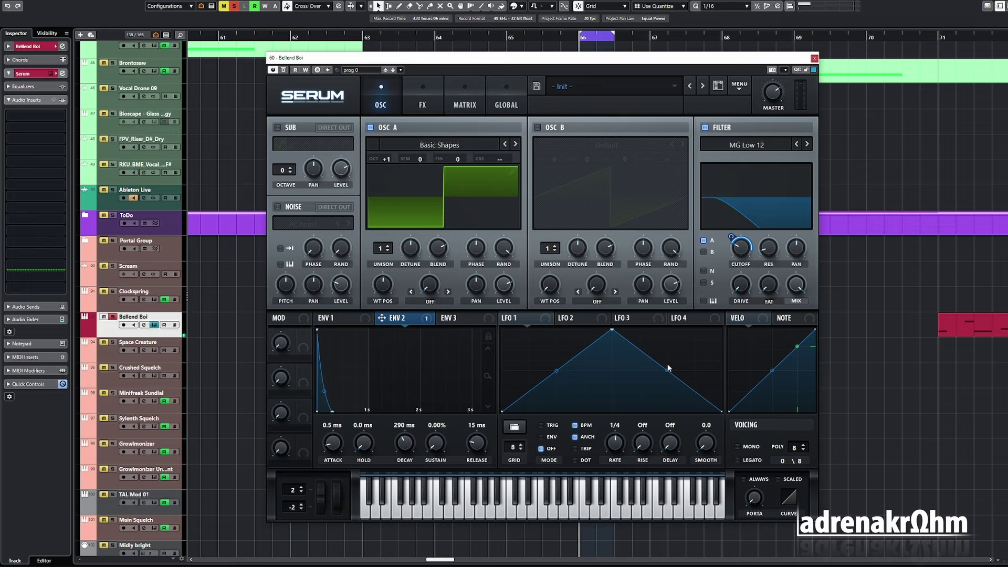
drag(769, 249, 774, 225)
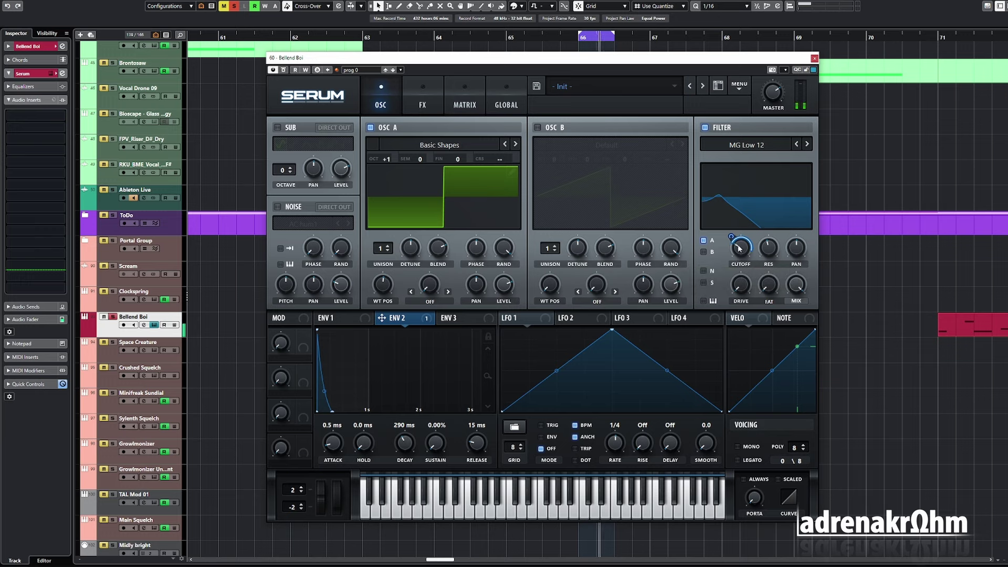
click(344, 322)
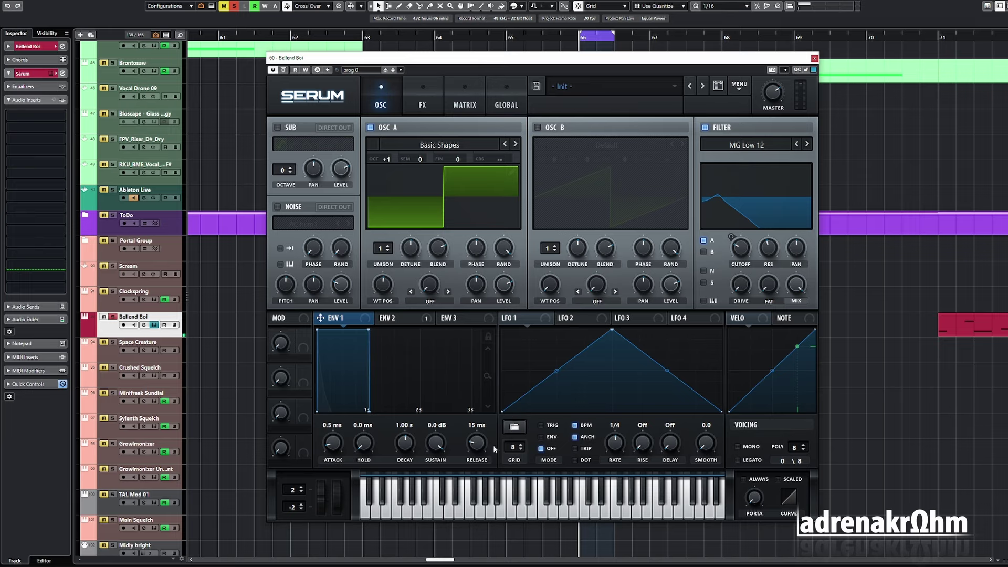
Step: Give envelope 1 a 3.00 s release and extend the loop end, then show Serum's FX rack
drag(485, 445, 483, 435)
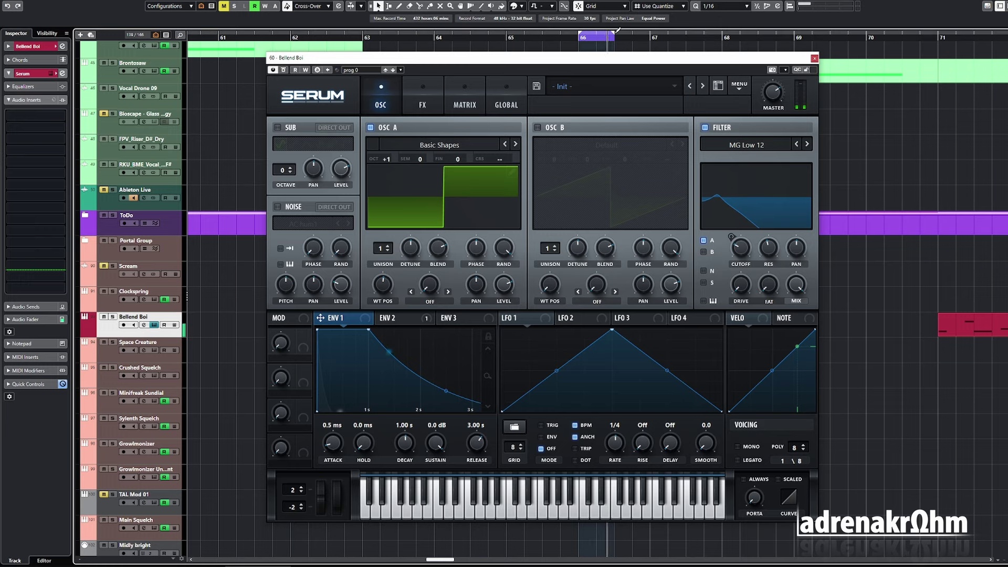
drag(613, 34, 650, 42)
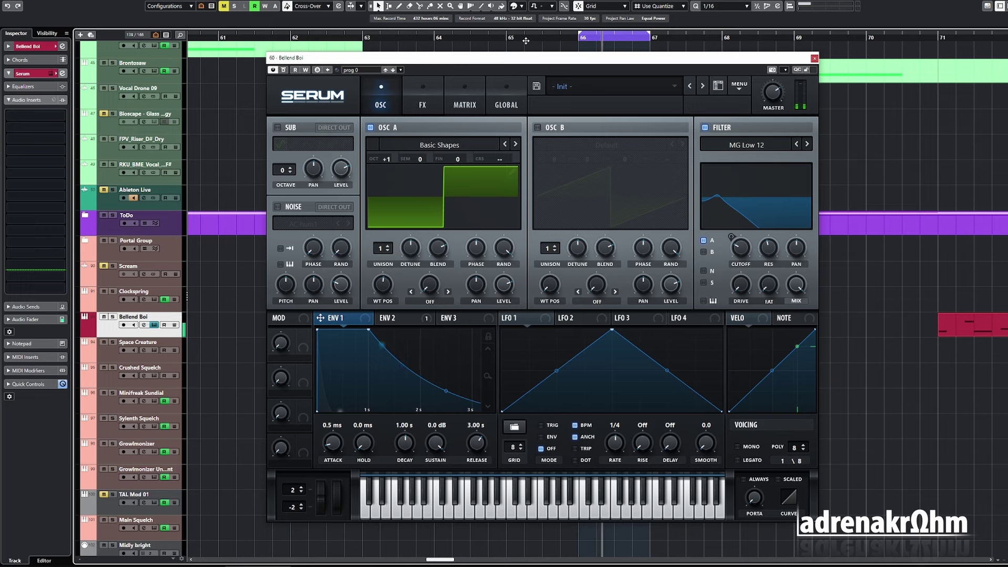
click(424, 94)
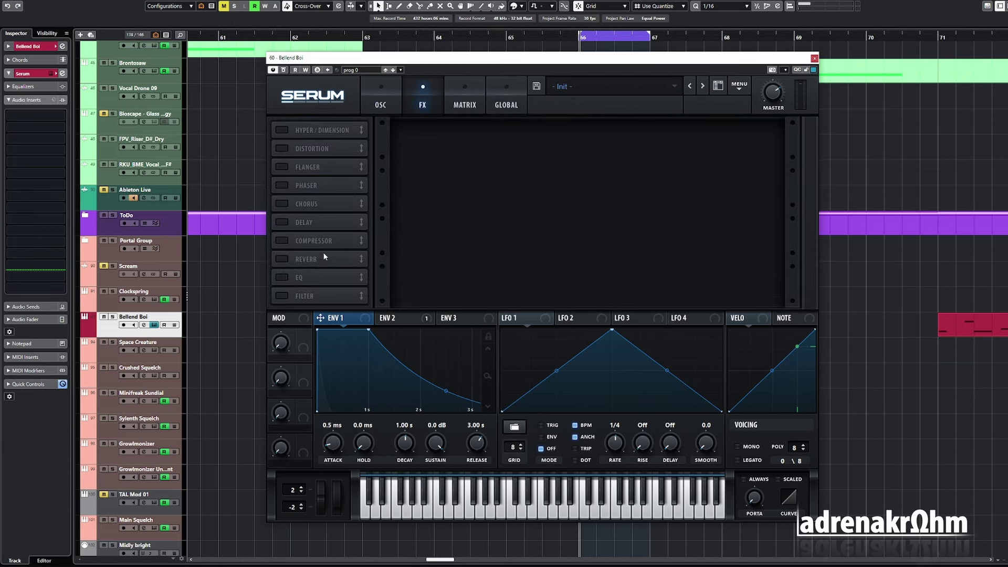
Step: Enable the reverb at the top of the chain with 58% size, longer decay, more wet mix
click(282, 260)
drag(304, 260, 332, 134)
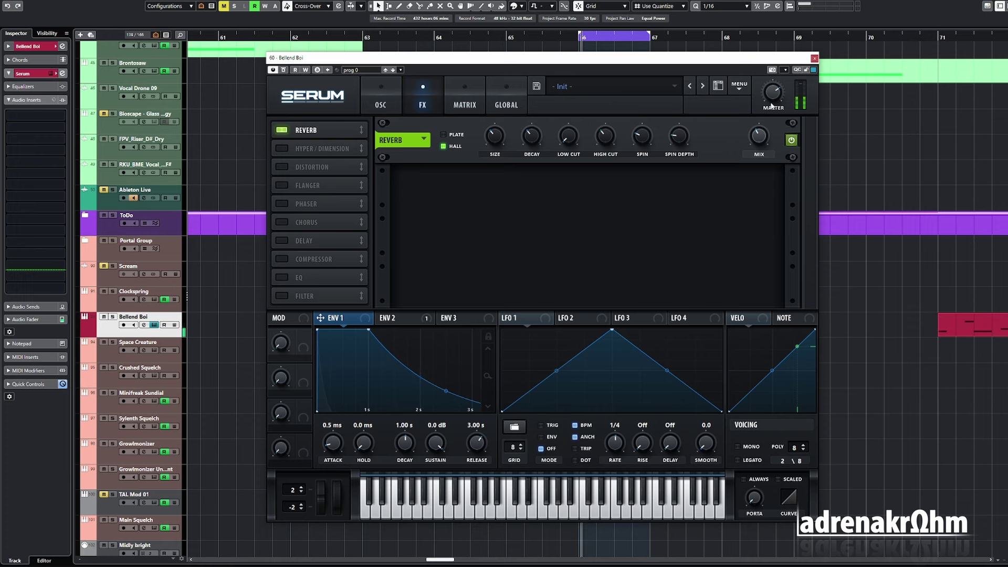
mouse_move(764, 139)
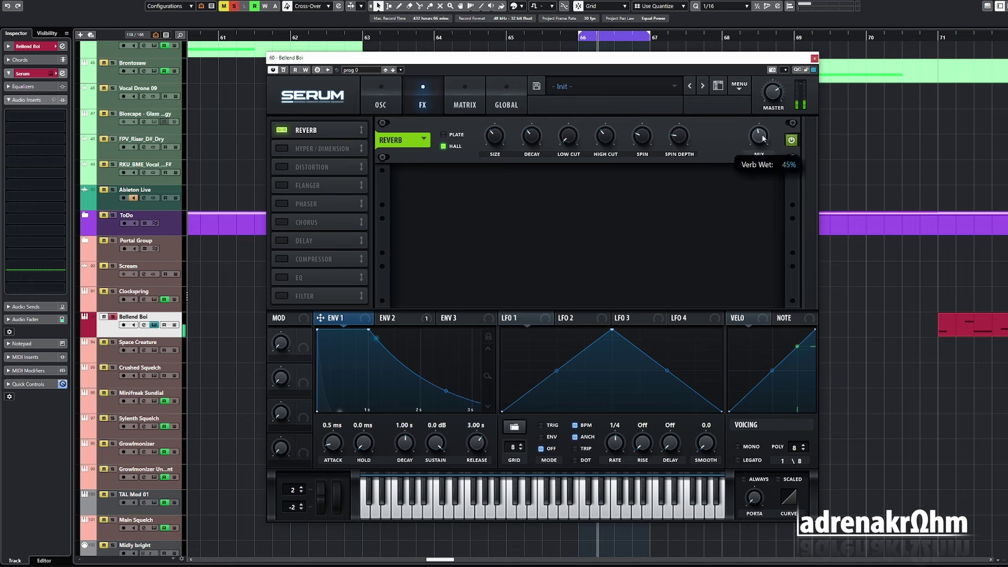
drag(495, 143, 496, 122)
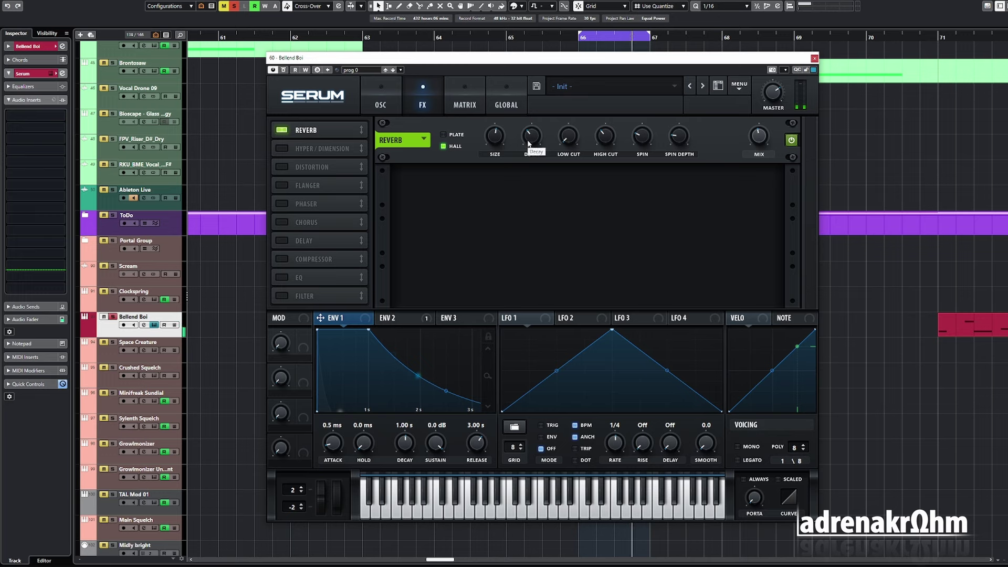
drag(528, 143, 538, 115)
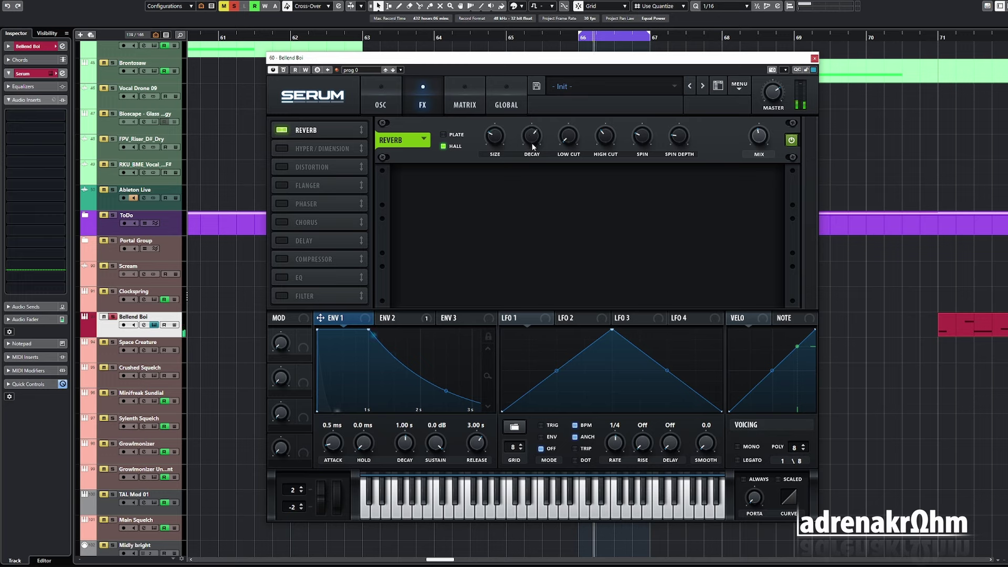
mouse_move(758, 158)
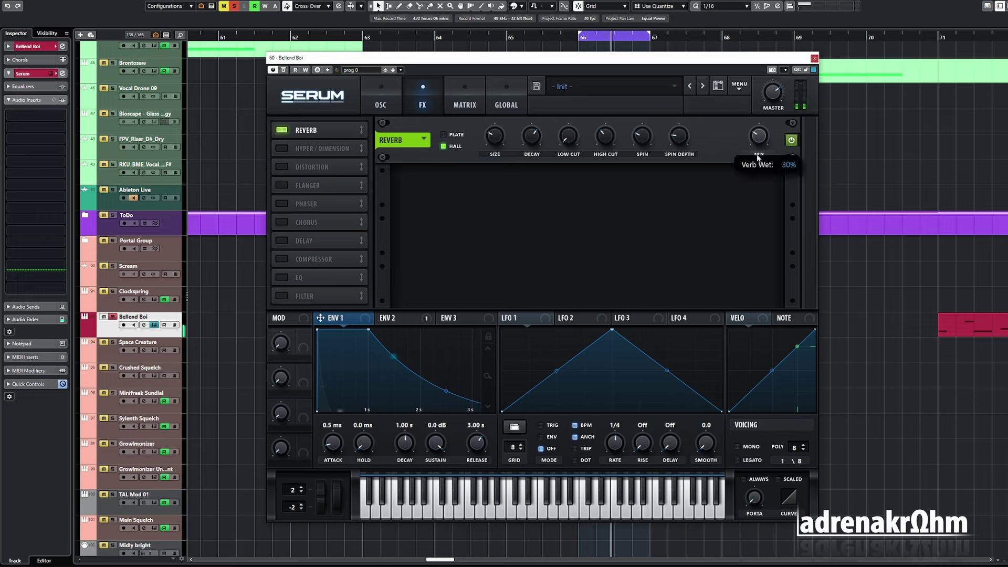
drag(758, 154, 759, 143)
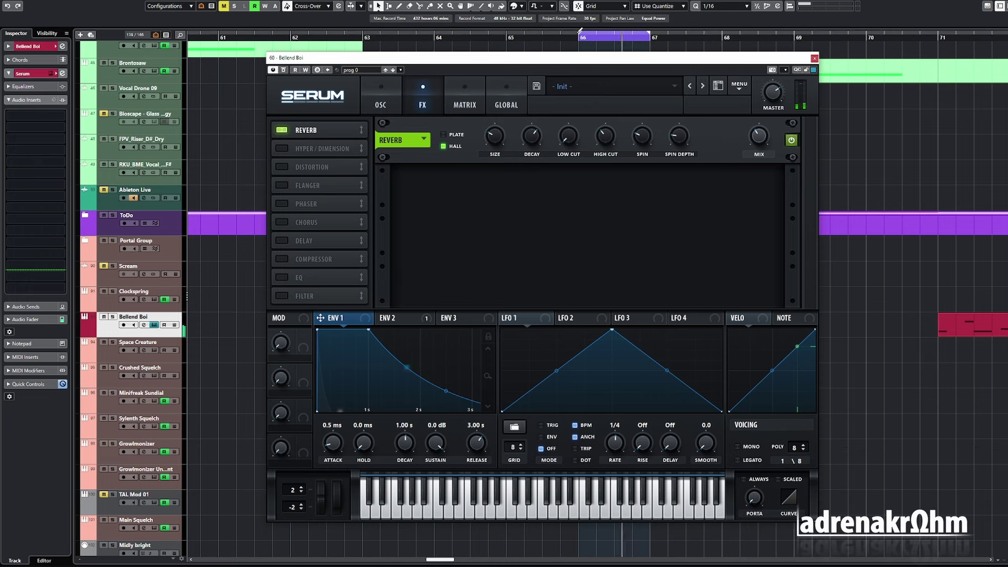
Step: Move the loop start back to bar 65 and lower the track's volume fader
drag(581, 37, 506, 37)
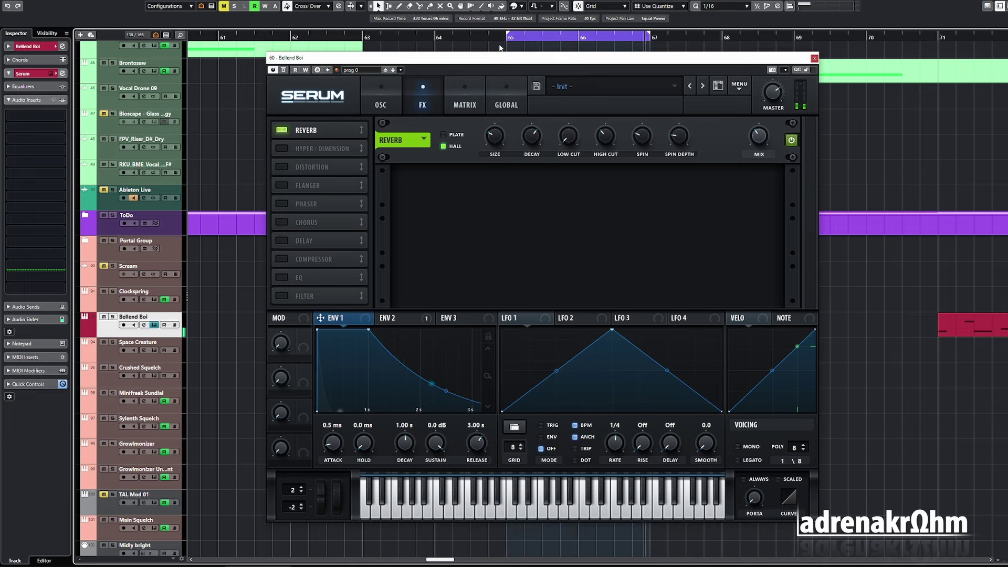
key(e)
drag(894, 250, 895, 262)
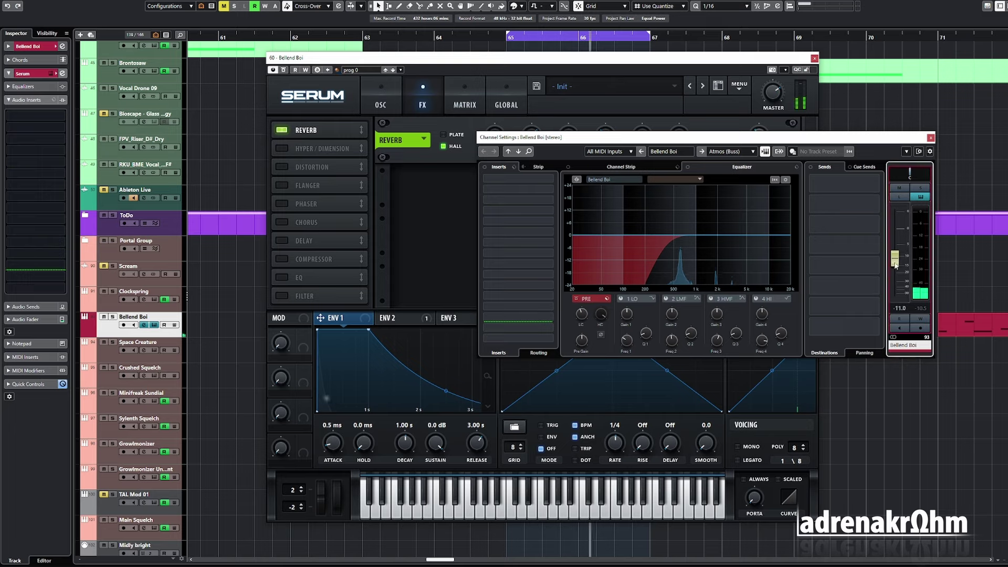
key(e)
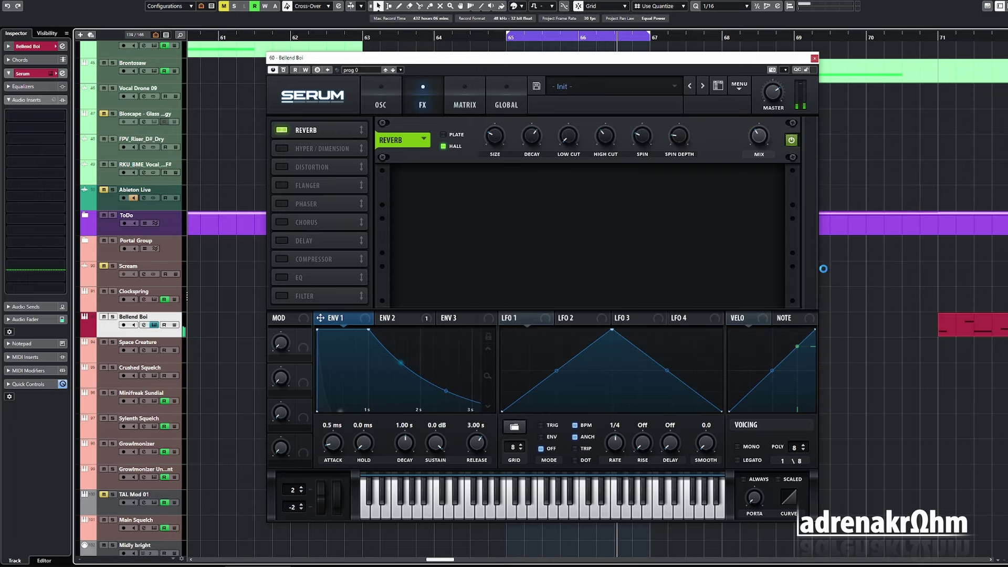
click(380, 103)
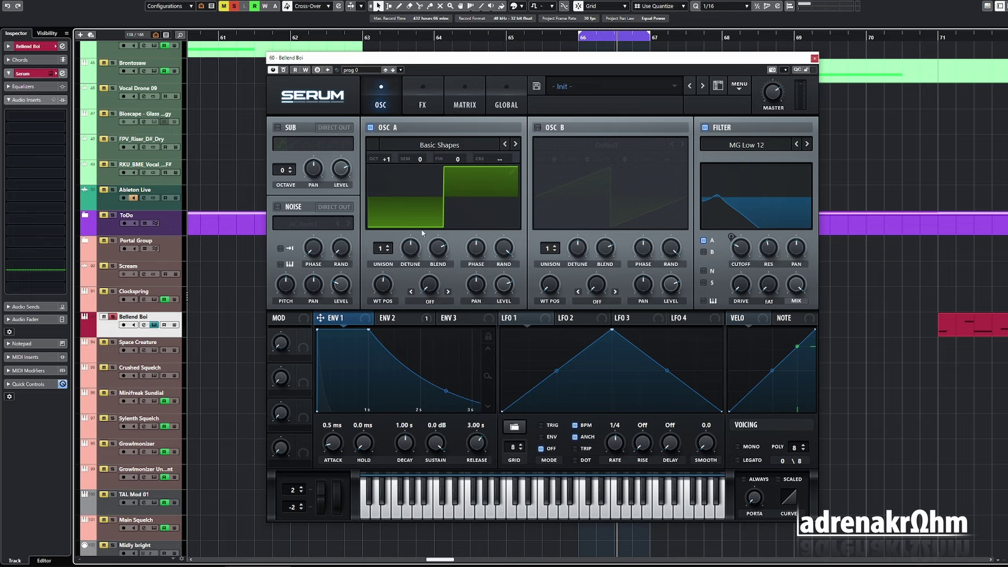
Step: Nudge oscillator A's wavetable position, set unison to 3 voices and blend to 53
mouse_move(388, 291)
mouse_down()
mouse_move(390, 278)
mouse_move(383, 308)
mouse_up()
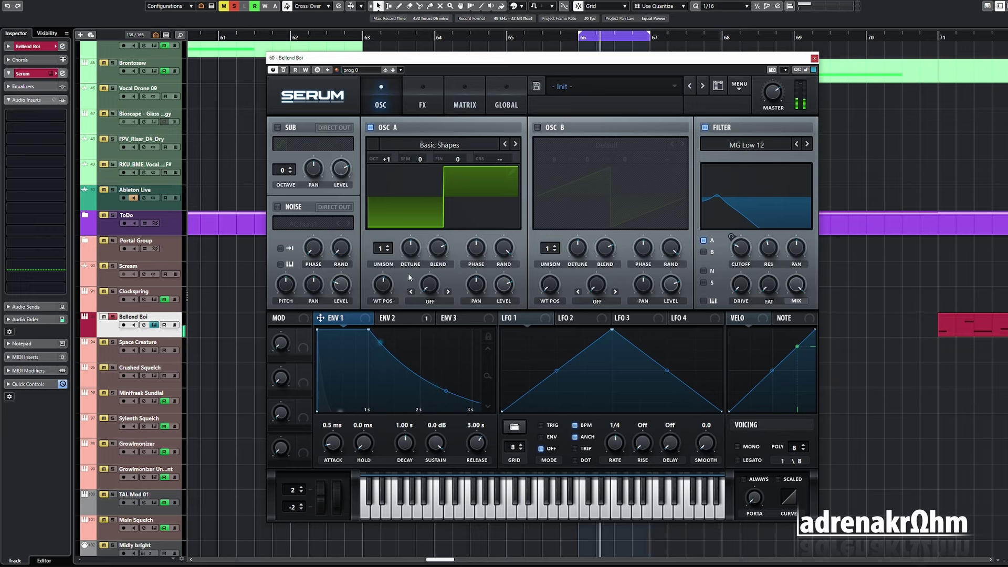
drag(383, 253, 380, 188)
key(e)
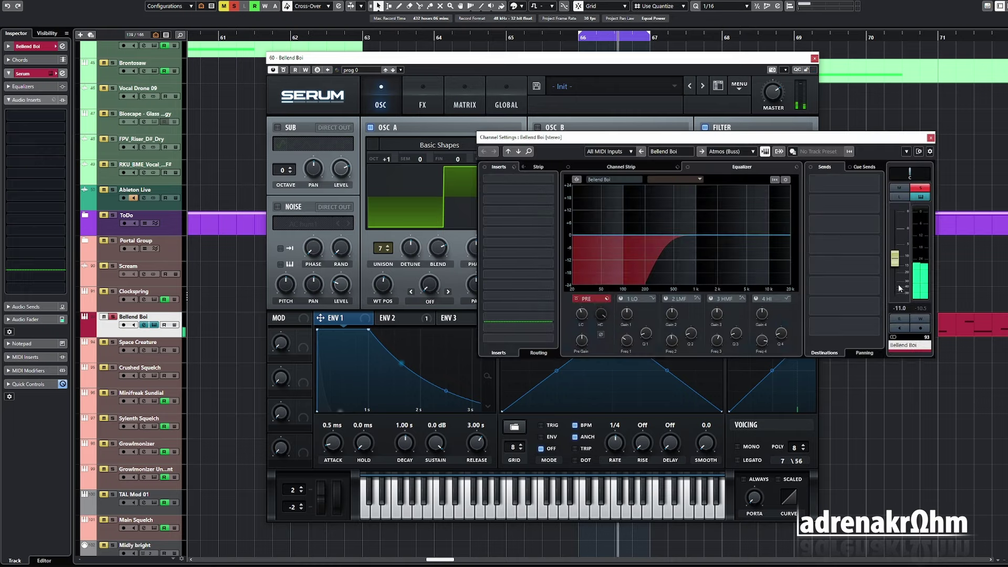
key(e)
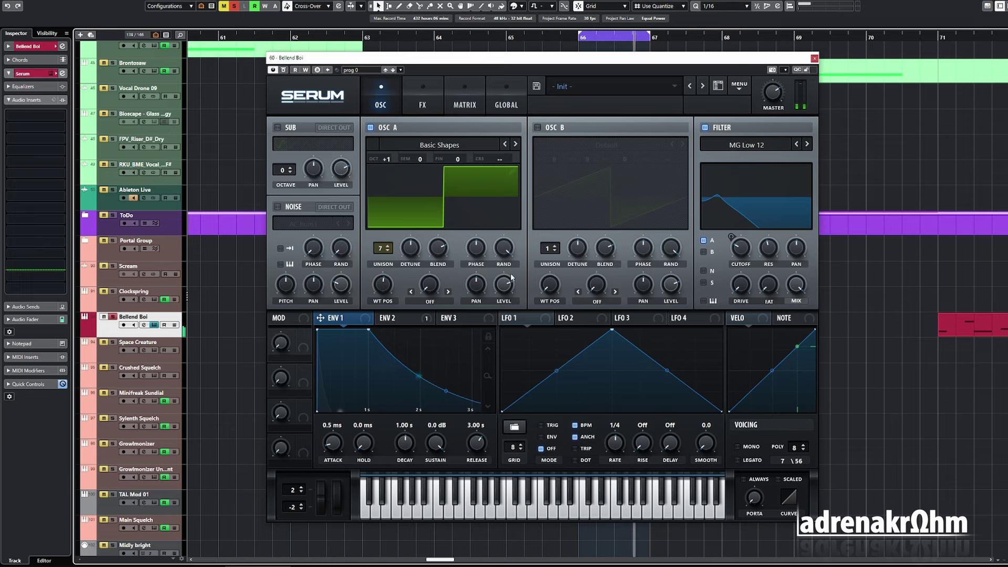
drag(438, 254, 443, 217)
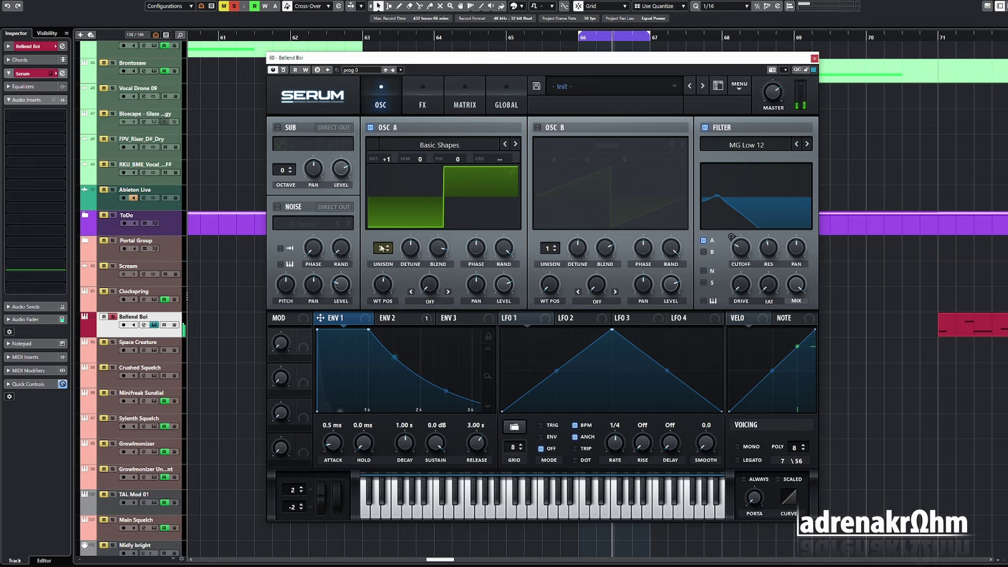
Step: Settle oscillator A's unison at 7 voices with the blend reduced to 54
drag(382, 249, 383, 285)
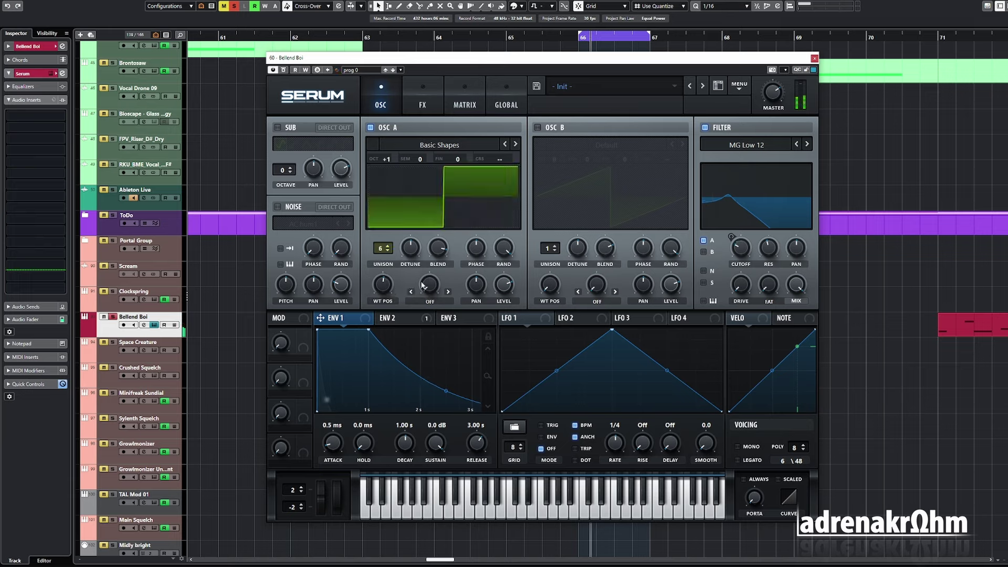
drag(382, 248, 381, 257)
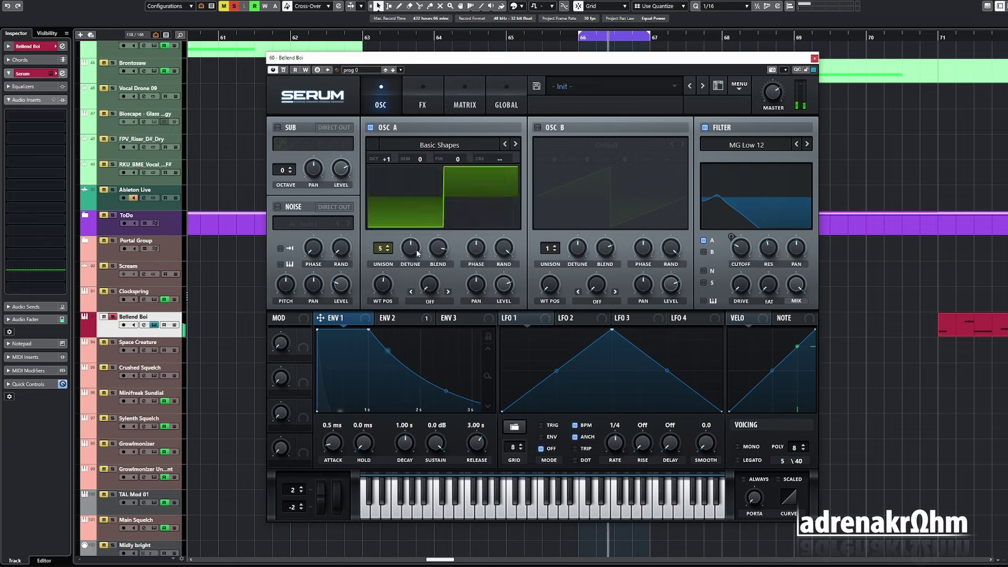
click(440, 266)
drag(440, 266, 448, 297)
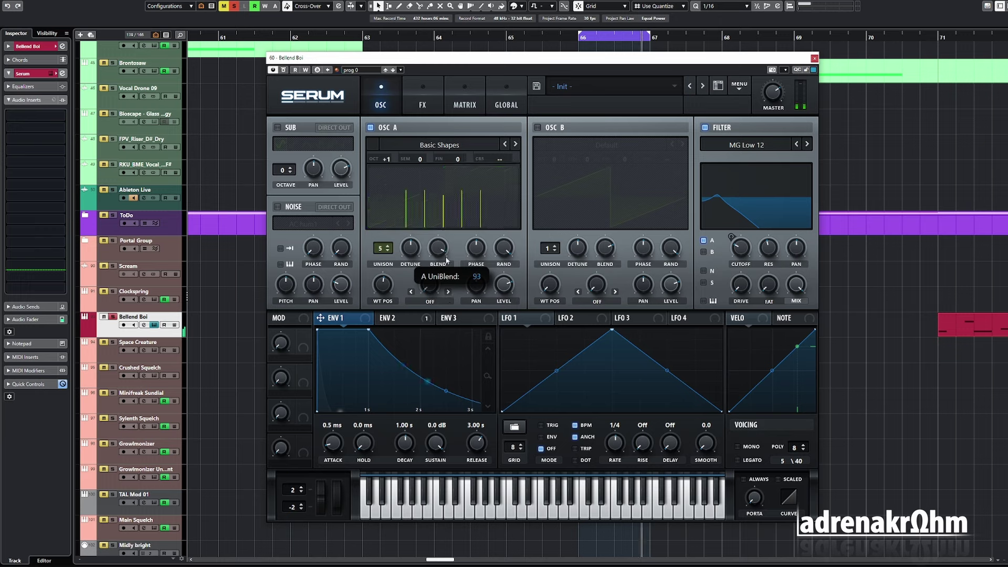
click(386, 247)
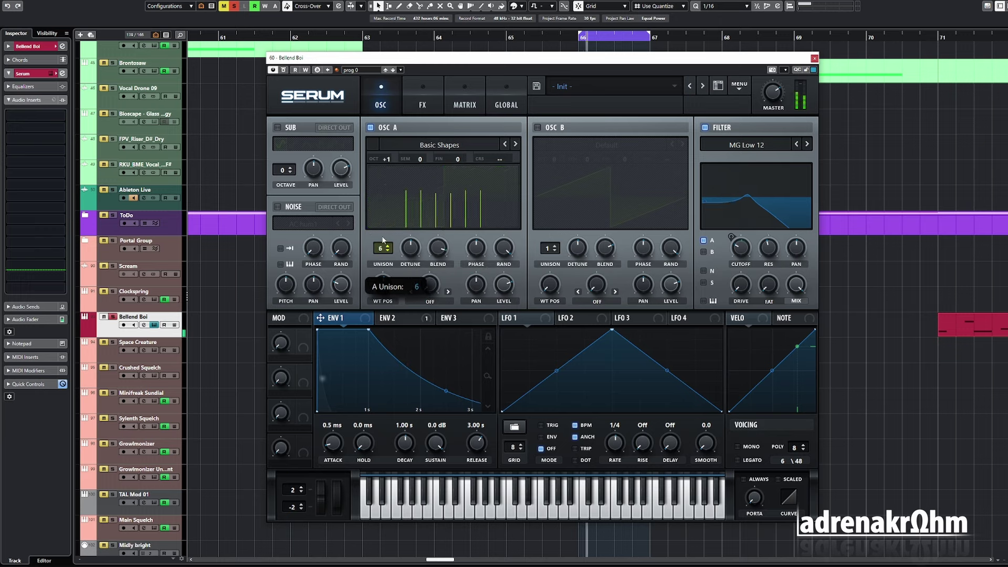
click(386, 247)
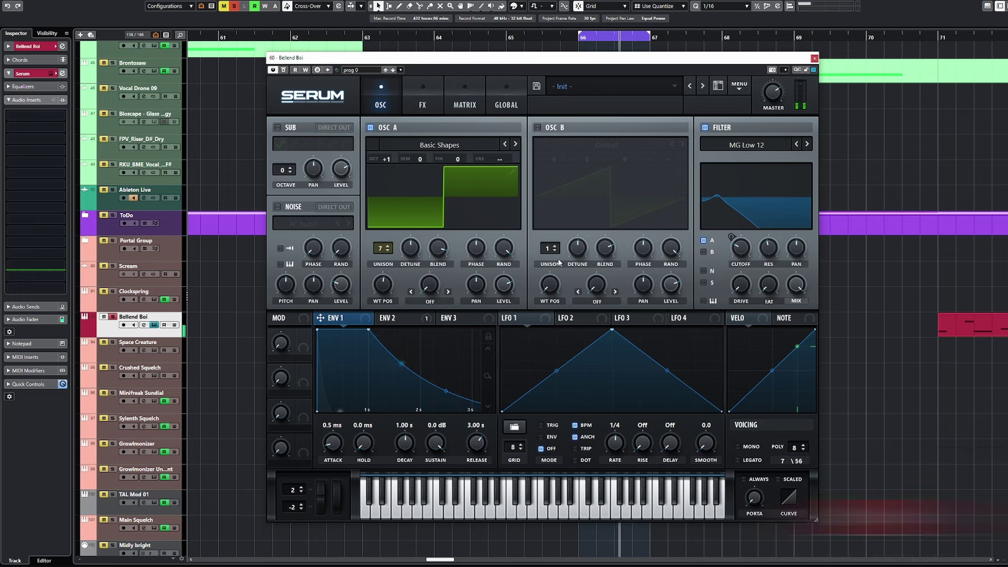
mouse_move(383, 253)
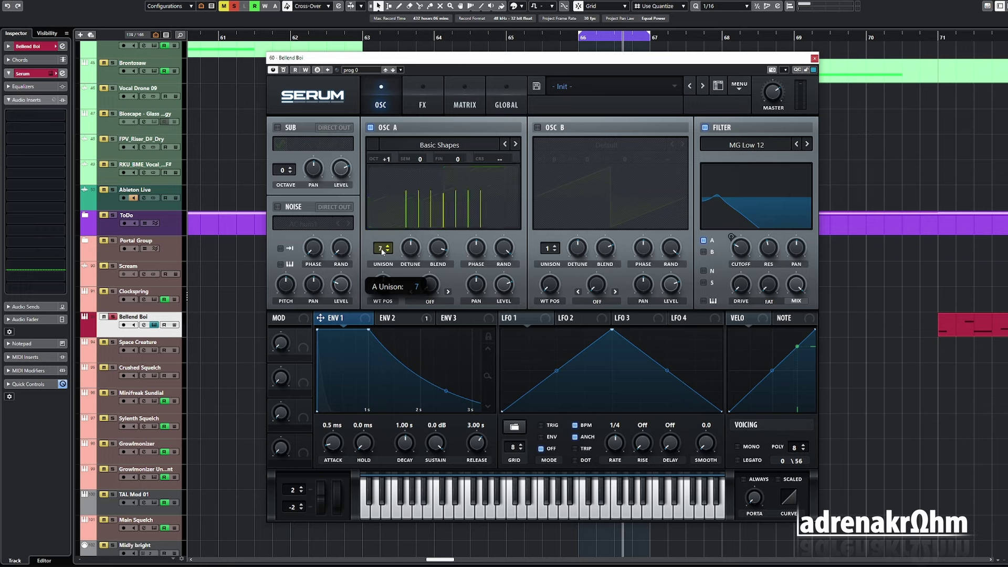
drag(383, 256, 382, 260)
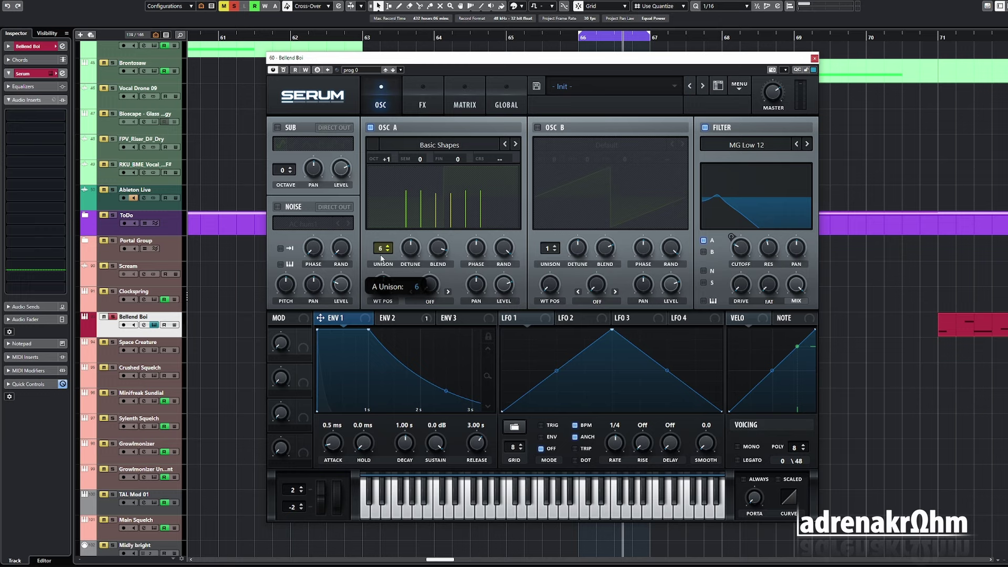
drag(382, 260, 383, 253)
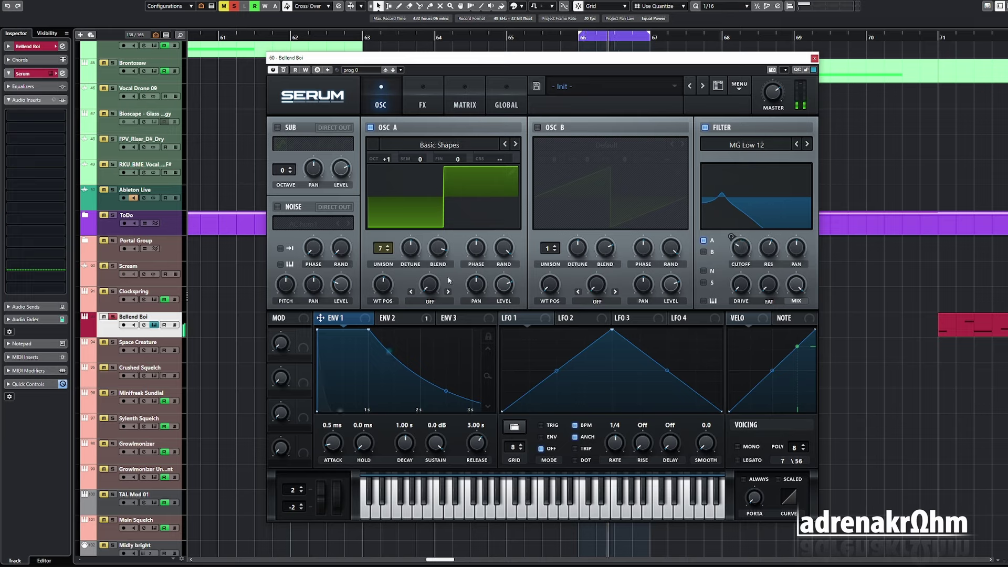
Step: Raise the filter cutoff and reduce ENV 2's cutoff modulation amount
click(390, 318)
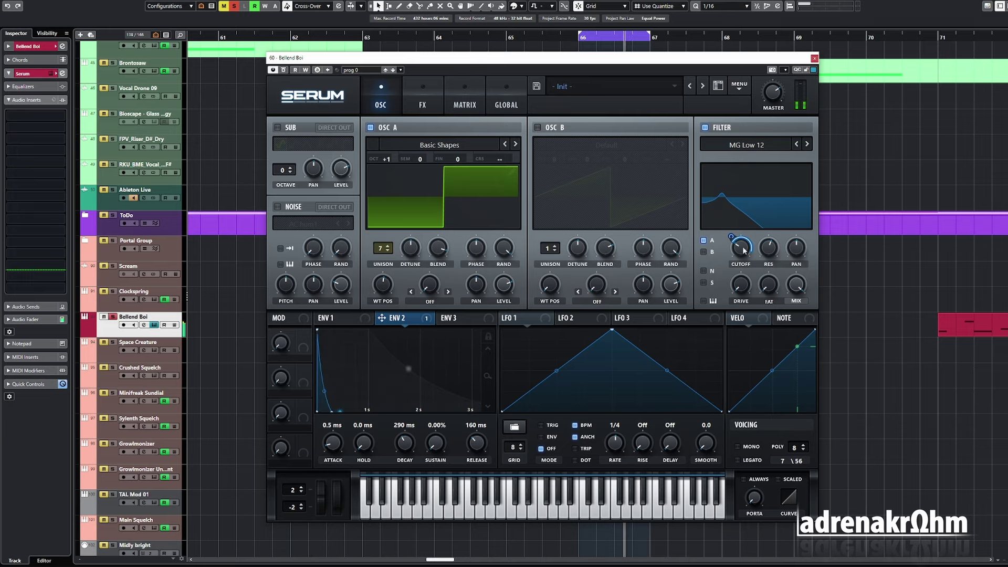
mouse_move(740, 256)
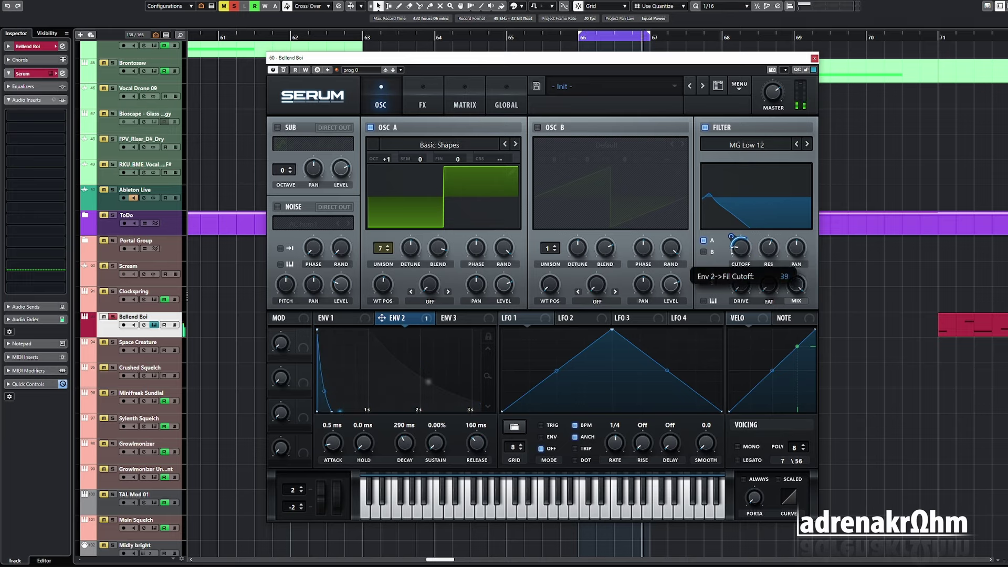
drag(741, 256, 744, 249)
mouse_move(734, 236)
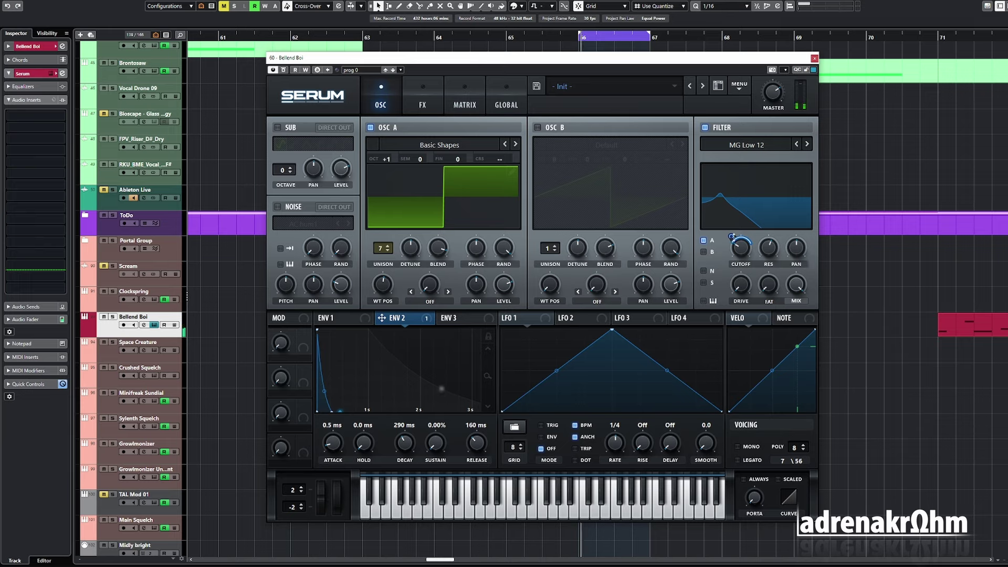
drag(732, 236, 734, 242)
Step: Put oscillator A at octave +2, set ENV 2's cutoff modulation to 42, and loop from bar 65
drag(394, 156, 394, 152)
mouse_move(749, 261)
drag(731, 237, 733, 238)
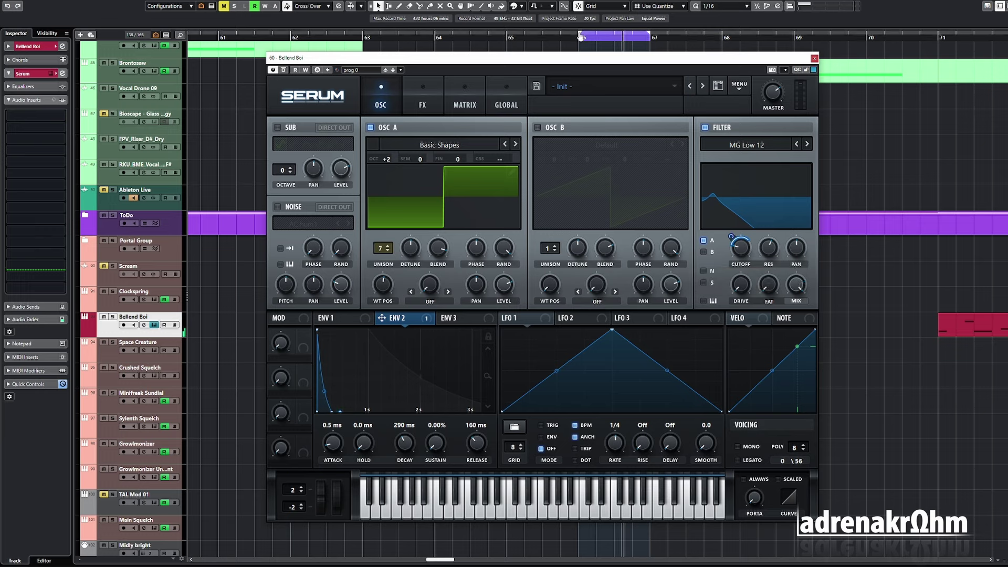
drag(580, 37, 503, 44)
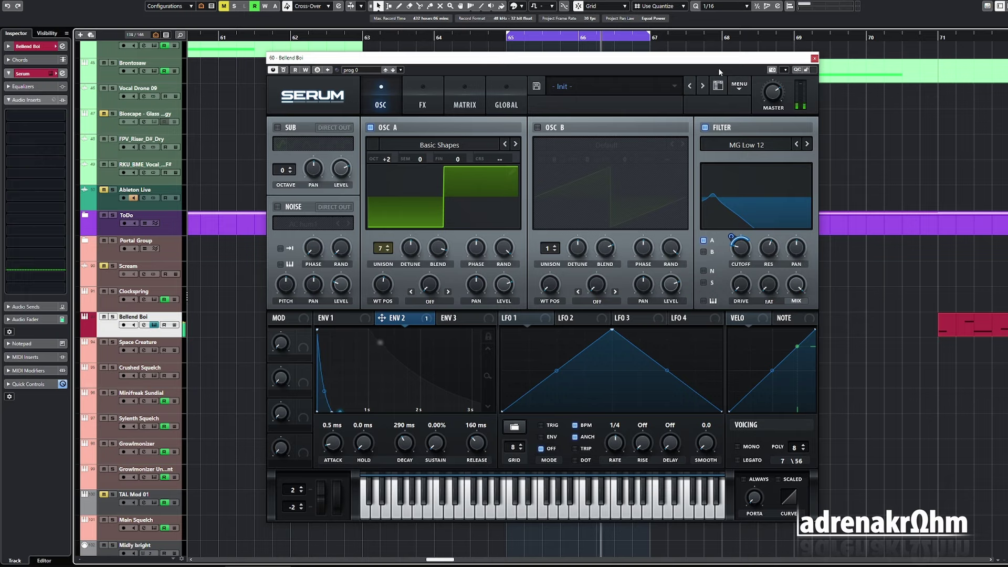
Step: Stop playback and switch off Serum's reverb effect
key(e)
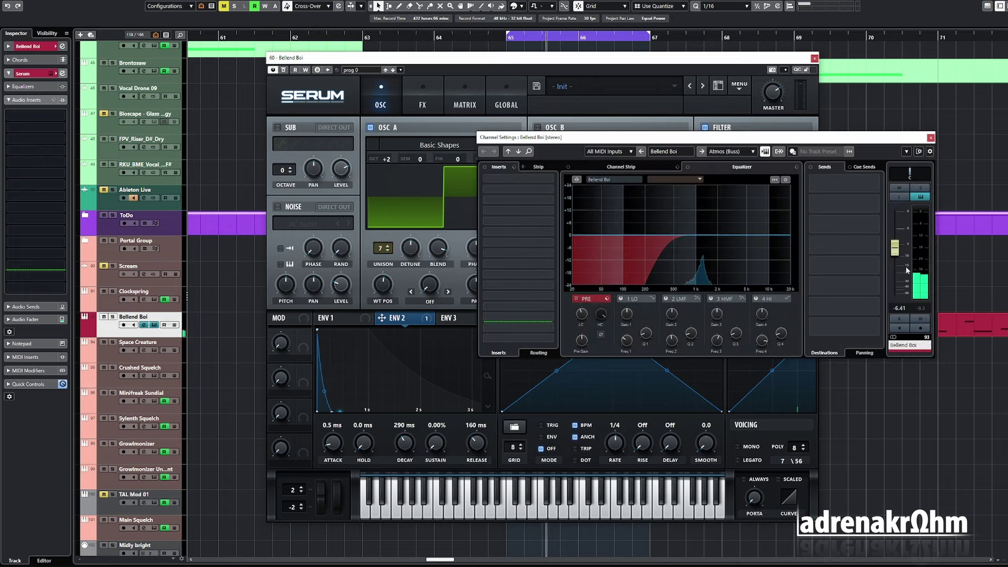
key(e)
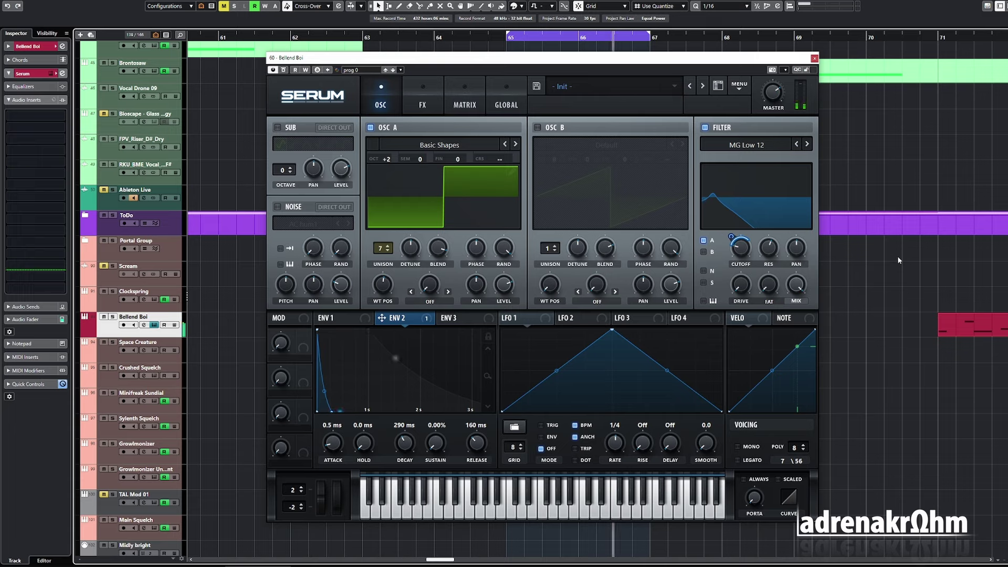
key(space)
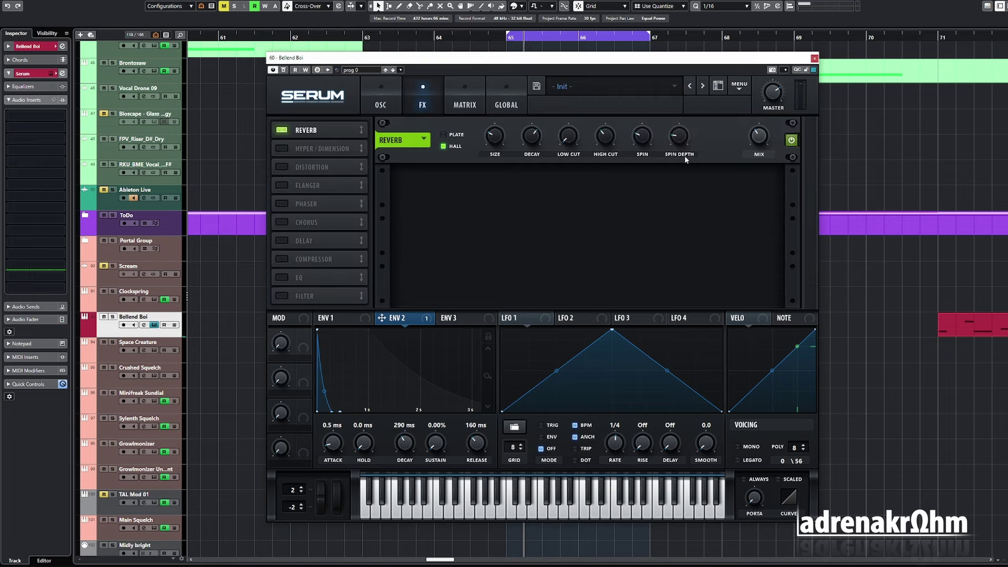
click(792, 141)
click(383, 104)
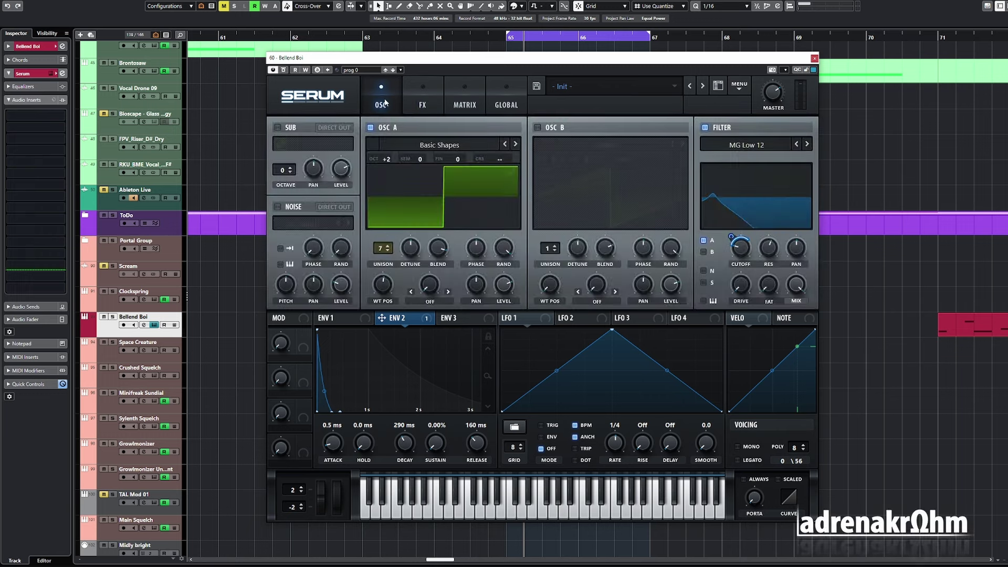
Step: Show the track's send slots and route a send to the Effects - Blackhole bus
click(23, 306)
click(52, 149)
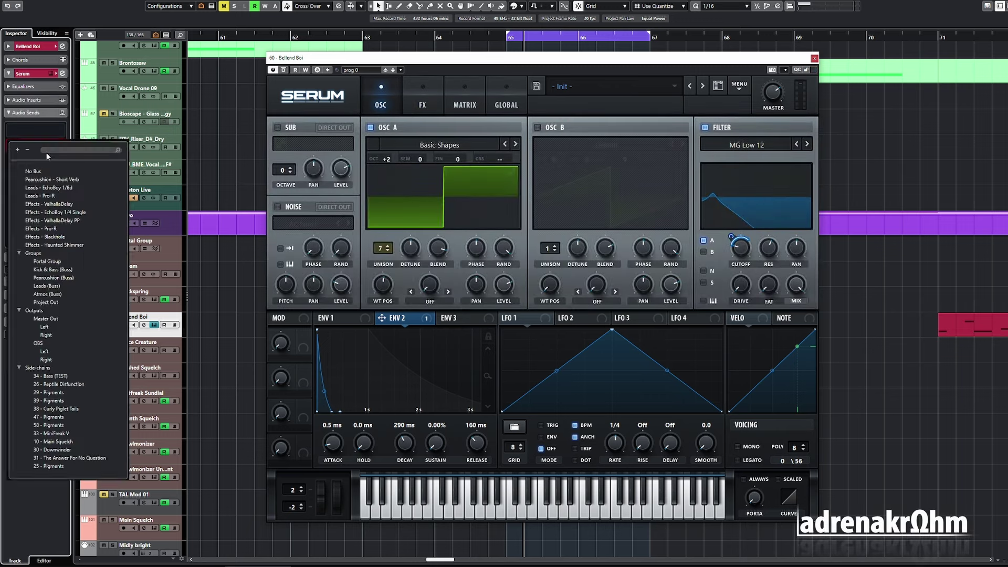
click(51, 236)
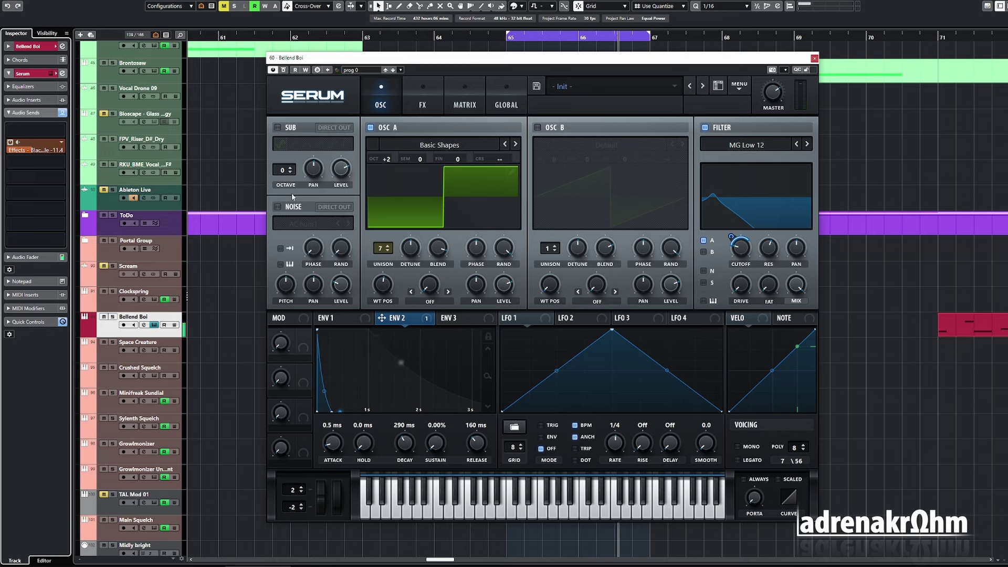
scroll(22, 151, up, 3)
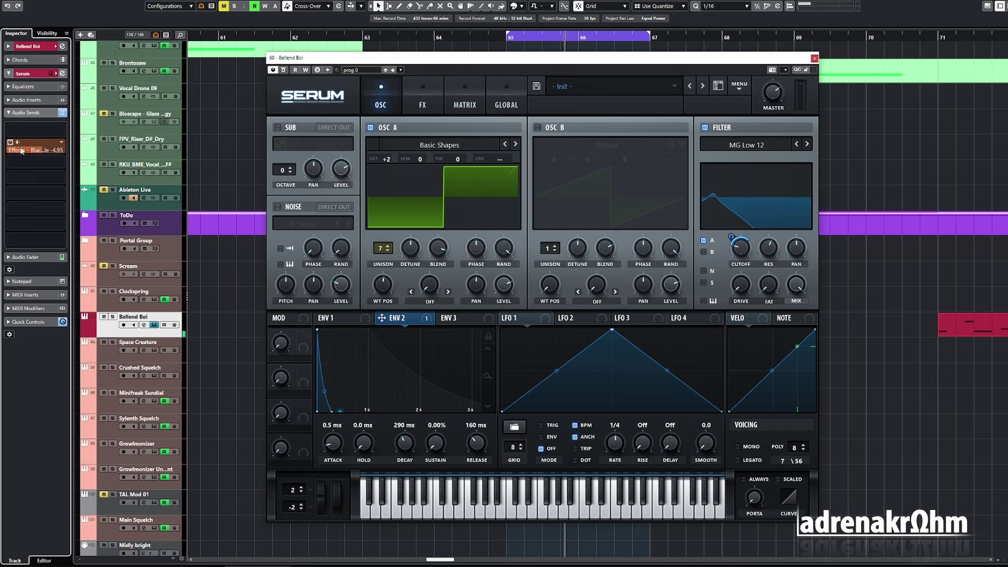
scroll(21, 151, up, 1)
scroll(21, 151, up, 2)
key(e)
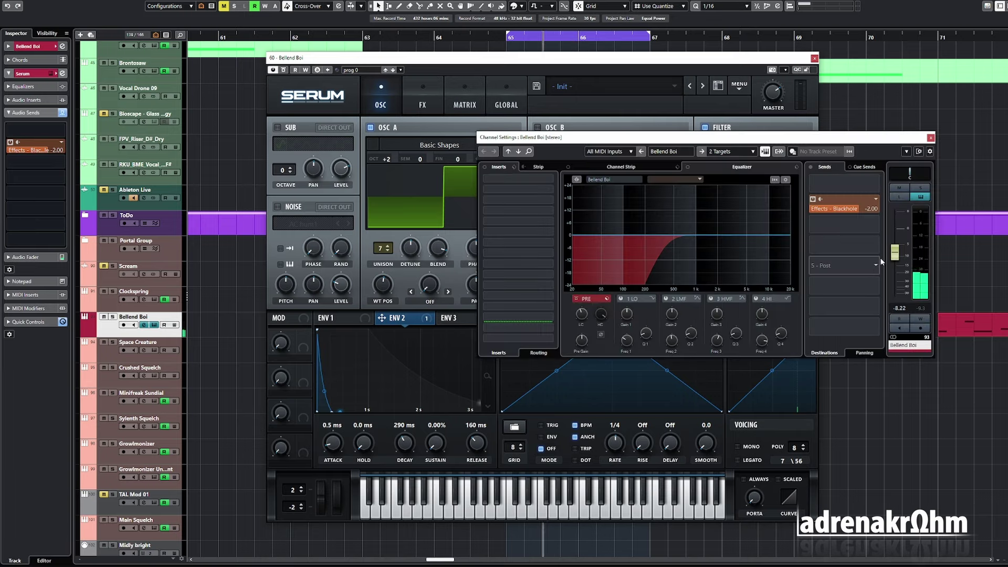
key(e)
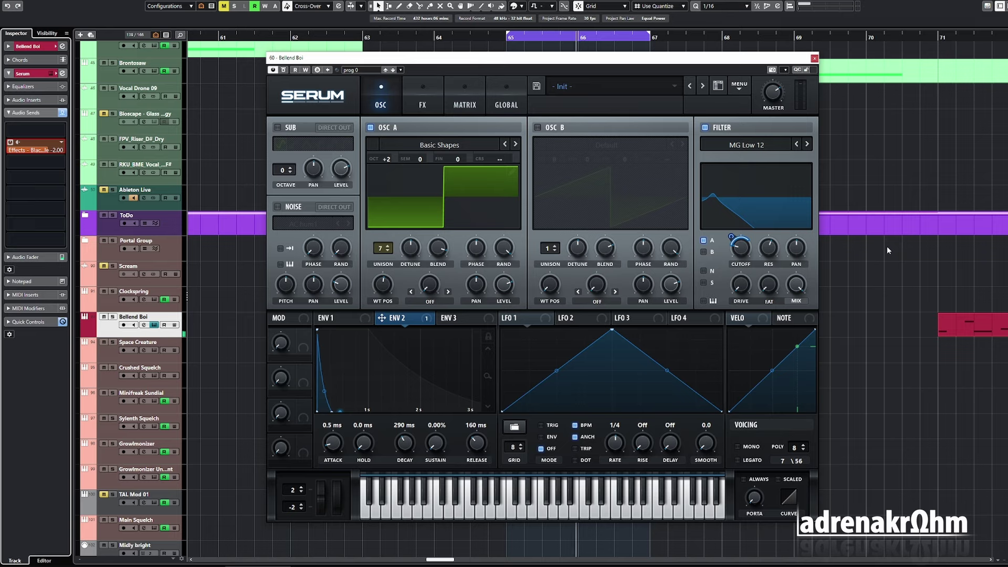
Step: Reroute the send via Effects - Haunted Shimmer, finally settling on the Effects - Pro-R bus
click(35, 150)
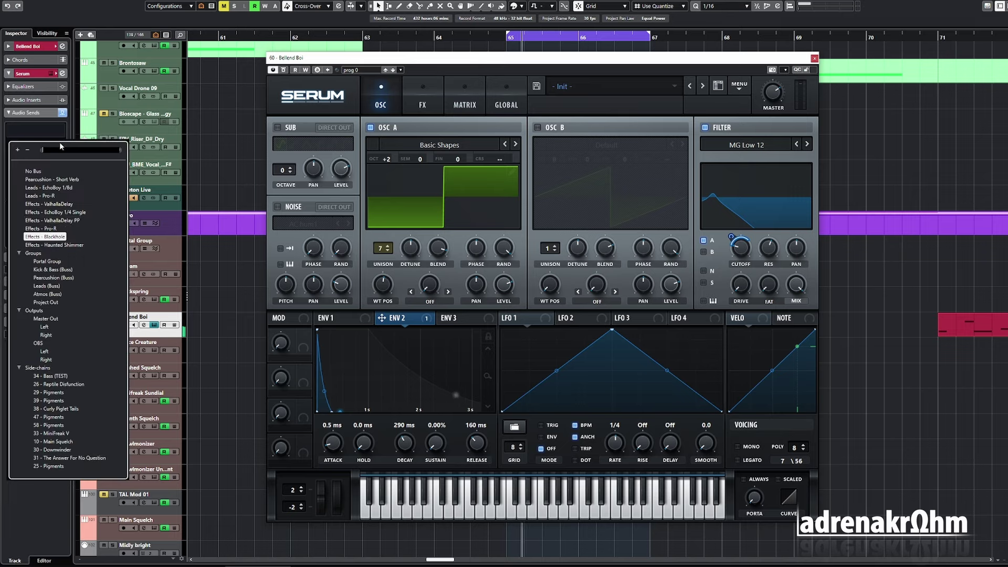
click(57, 245)
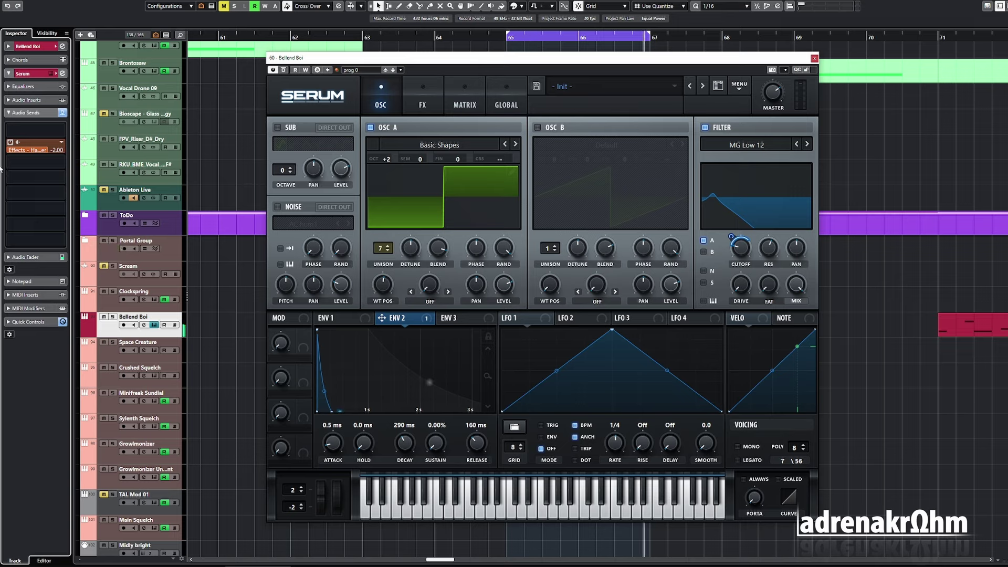
click(61, 147)
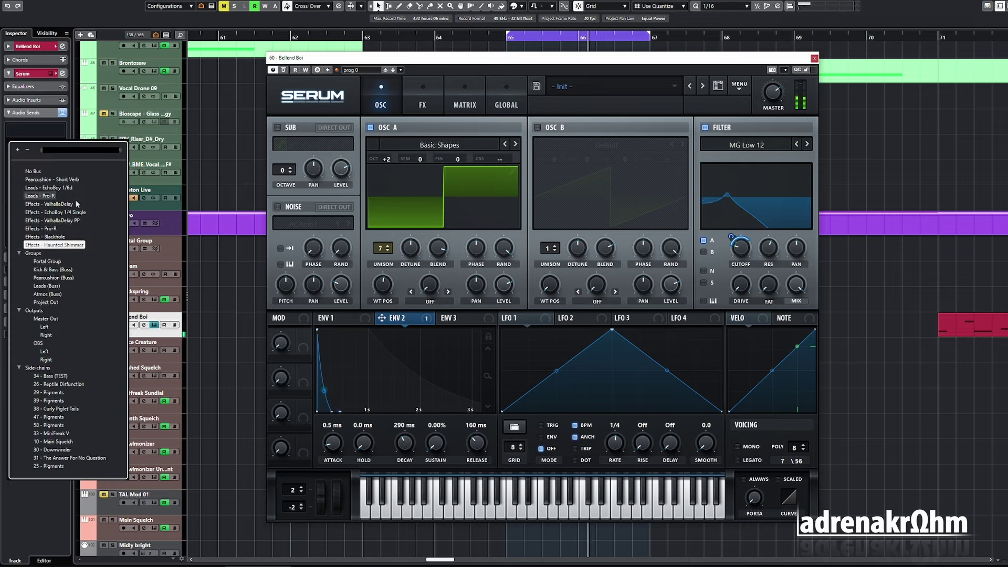
click(59, 228)
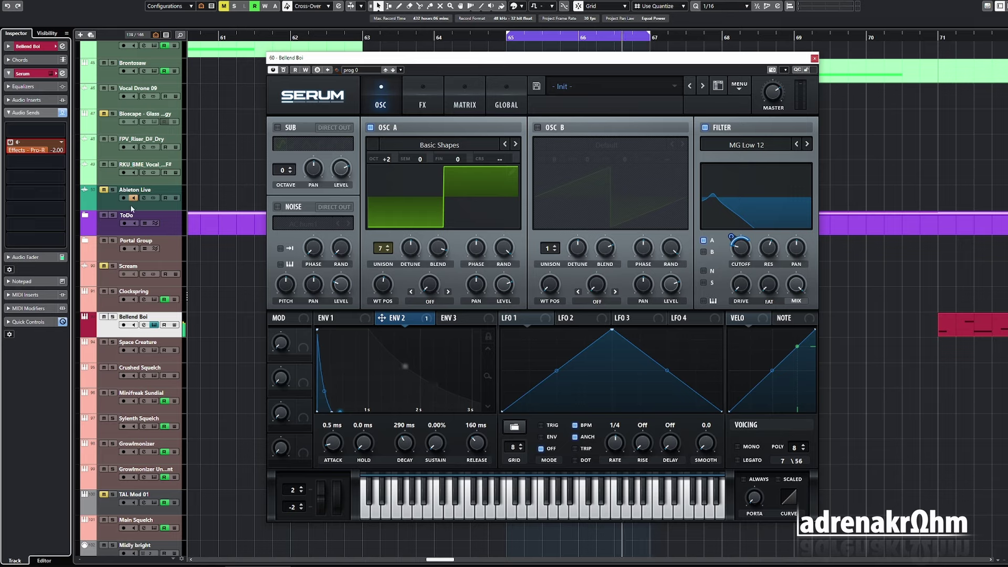
click(422, 103)
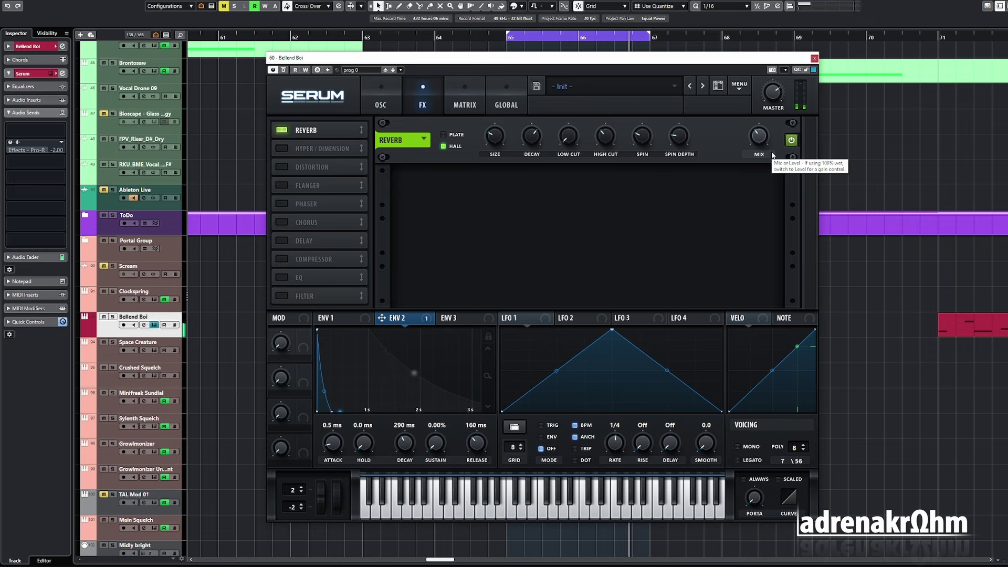
Step: Move the Cubase loop start from bar 65 to bar 66, then return to Serum's effects page
key(e)
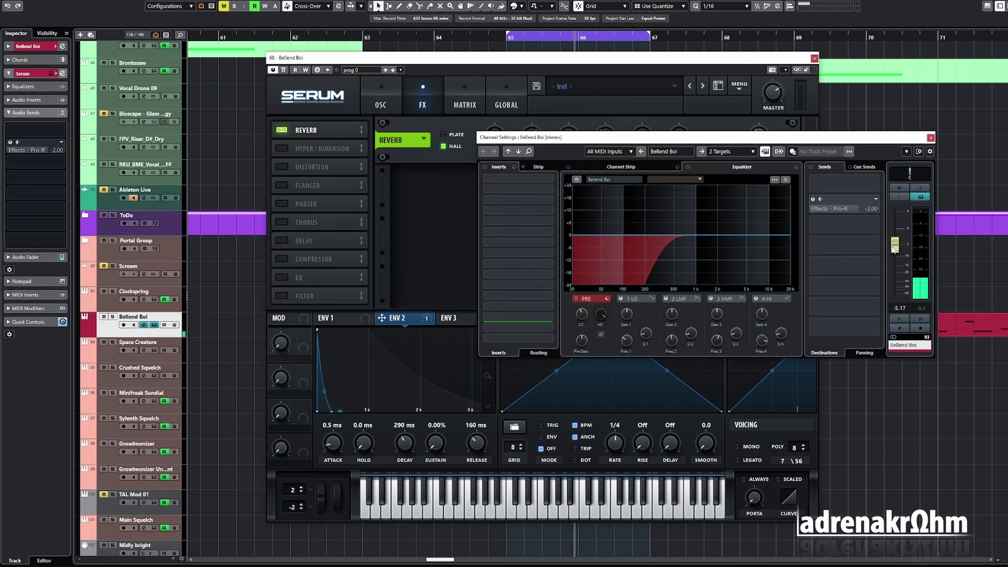
key(e)
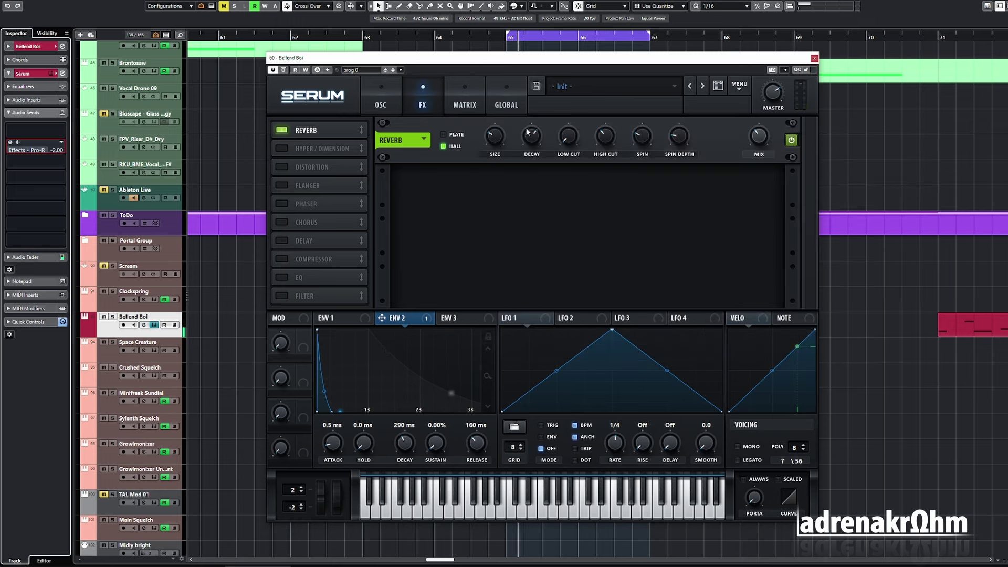
click(378, 85)
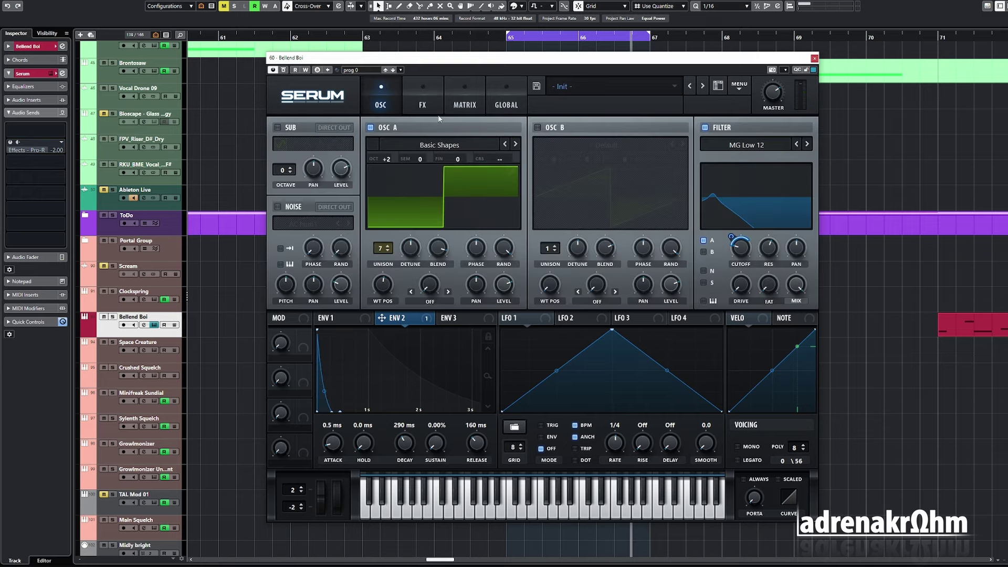
drag(507, 34, 572, 45)
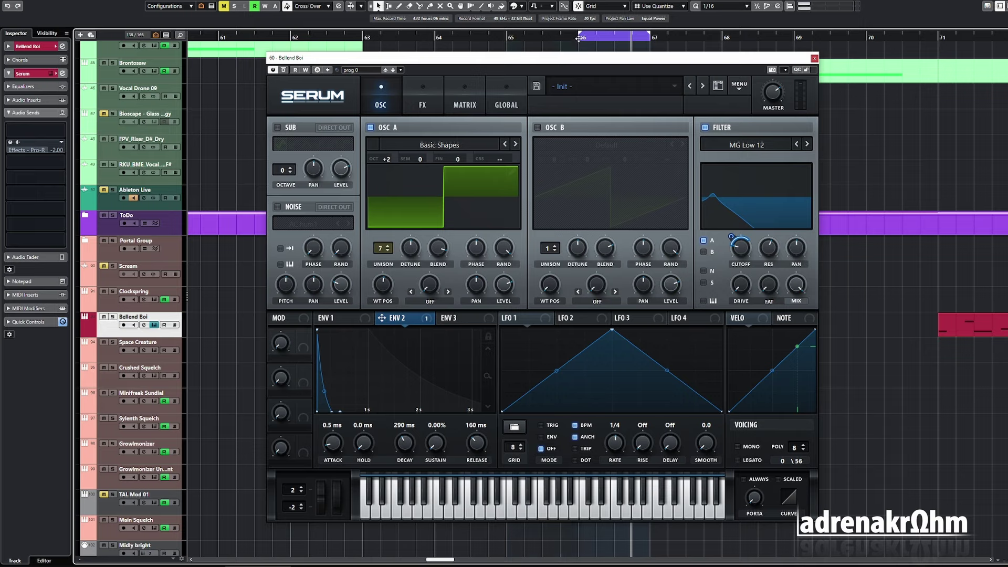
click(576, 43)
click(438, 105)
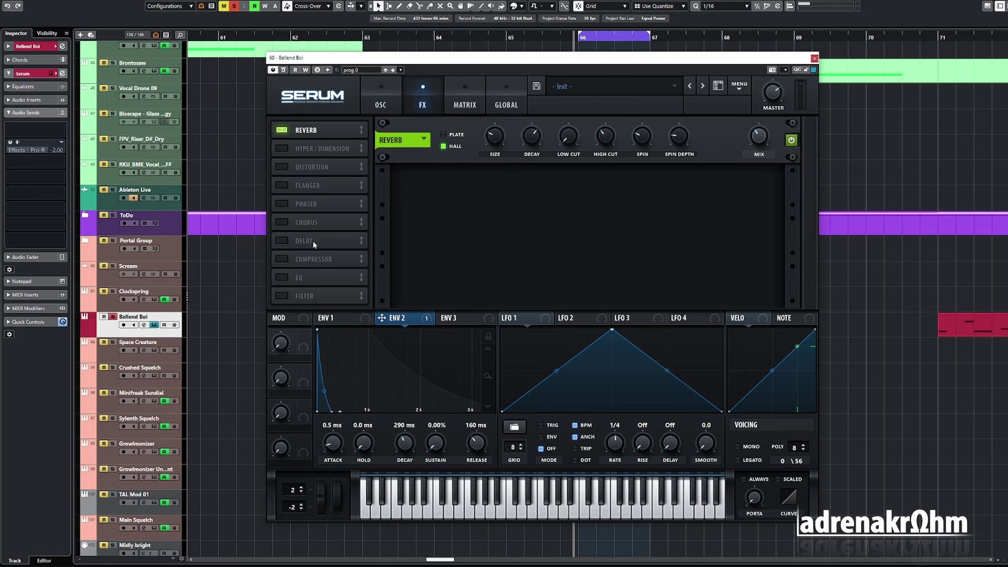
Step: Enable Serum's Filter effect above the reverb and set its type to Cmb +
click(285, 296)
drag(317, 296, 320, 129)
click(463, 144)
mouse_move(472, 170)
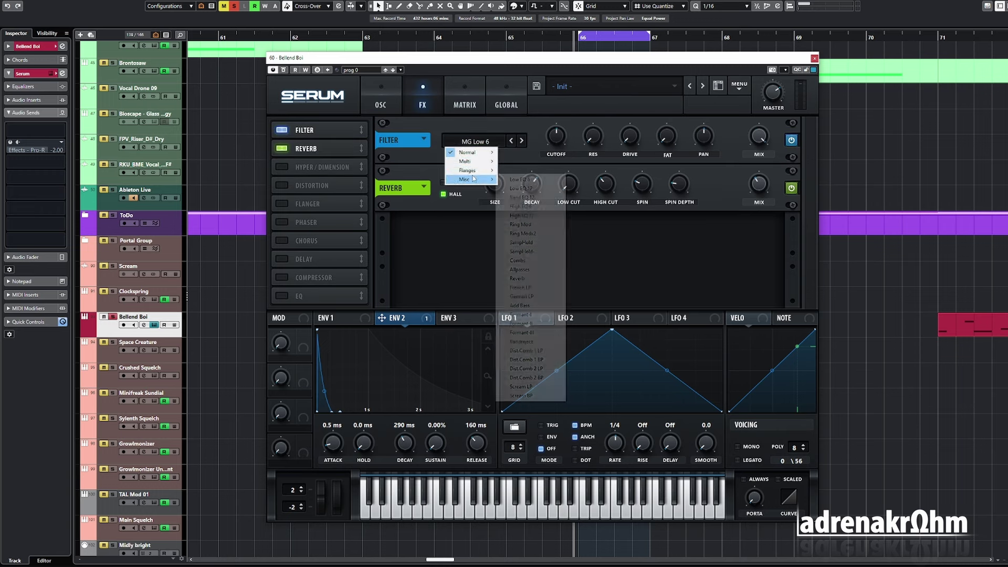
click(522, 171)
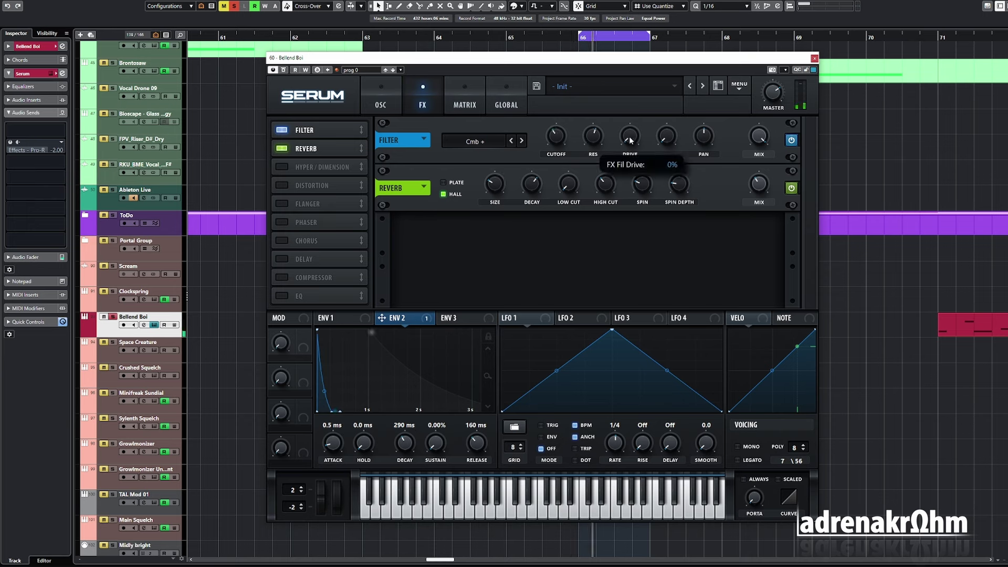
Step: Move the reverb ahead of the filter and set the filter cutoff to about 103 Hz
scroll(566, 136, up, 3)
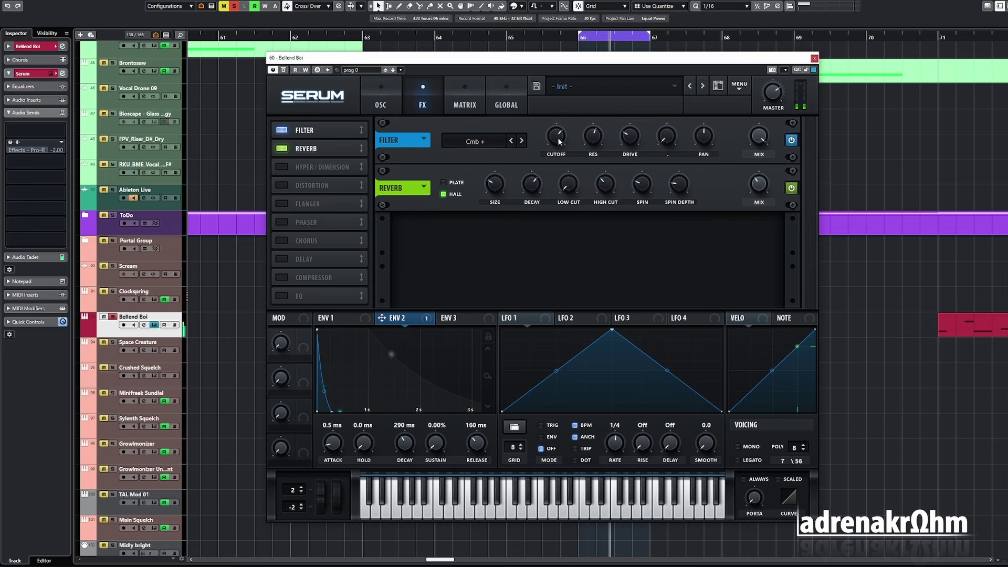
scroll(561, 134, up, 5)
drag(559, 133, 565, 183)
drag(551, 140, 552, 149)
drag(345, 150, 335, 128)
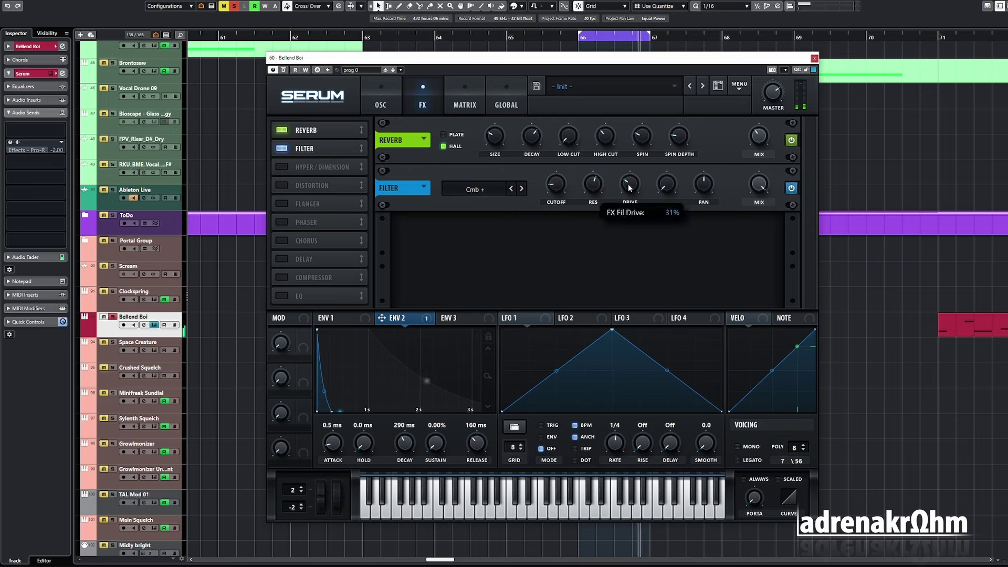
mouse_move(555, 184)
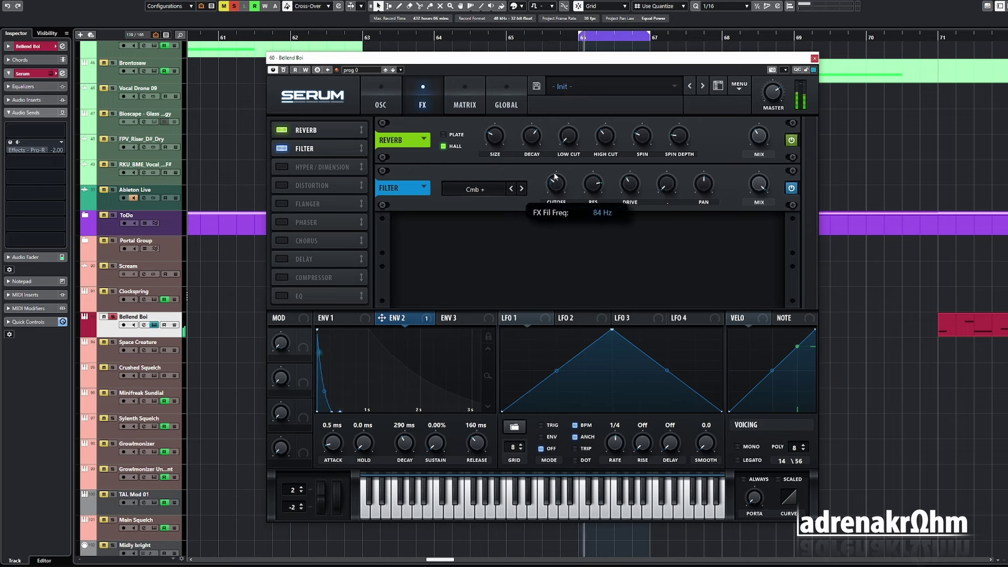
drag(555, 185, 563, 216)
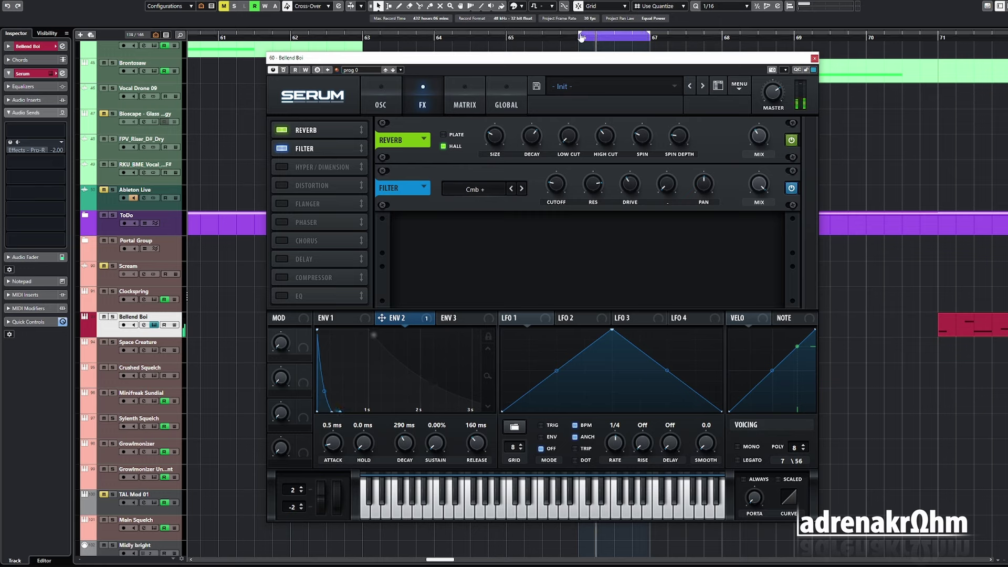
Step: Loop from bar 65, lower resonance, tune cutoff near 231 Hz, try Cmb -, then loop from bar 66
drag(579, 36, 507, 43)
click(488, 39)
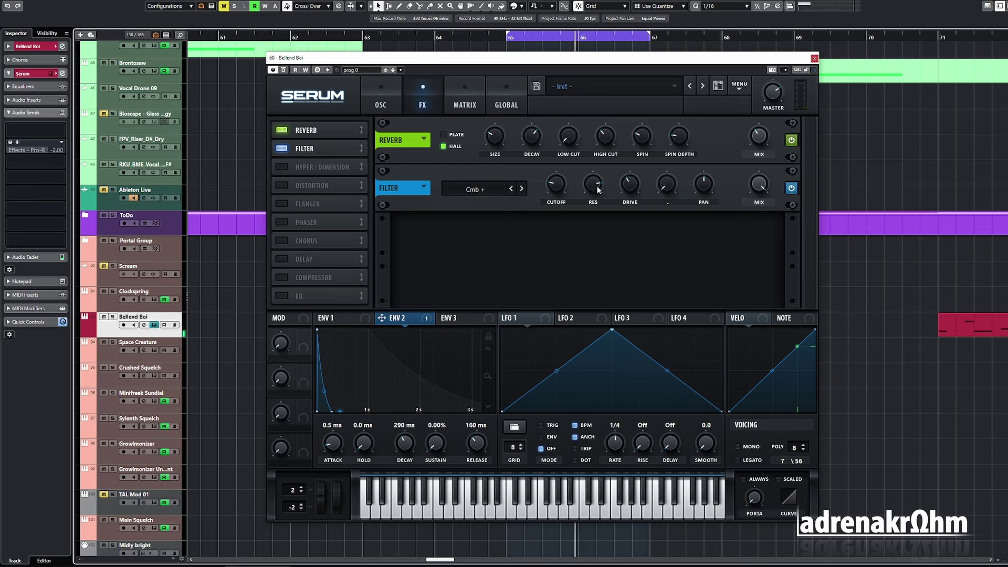
drag(597, 189, 560, 177)
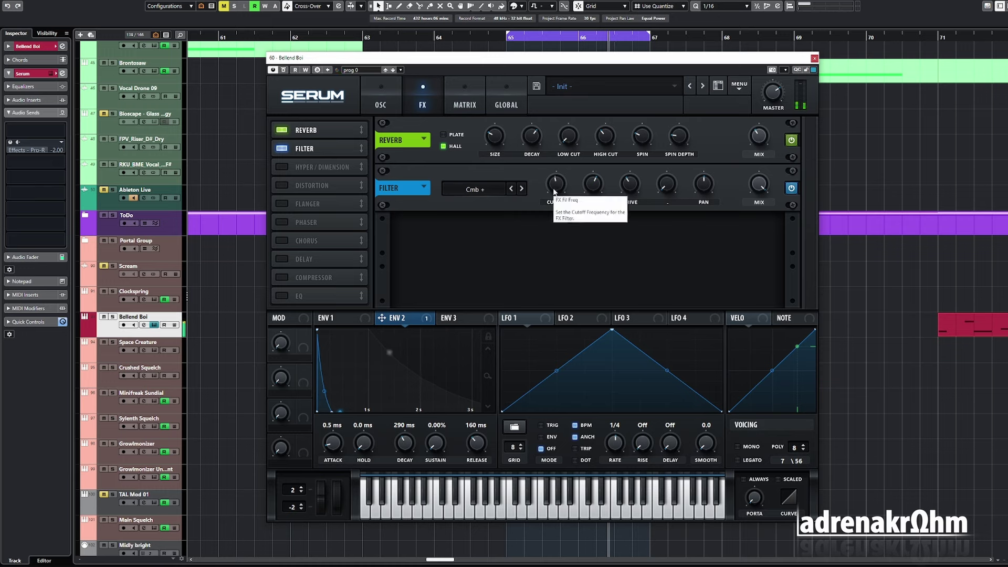
drag(554, 192, 560, 187)
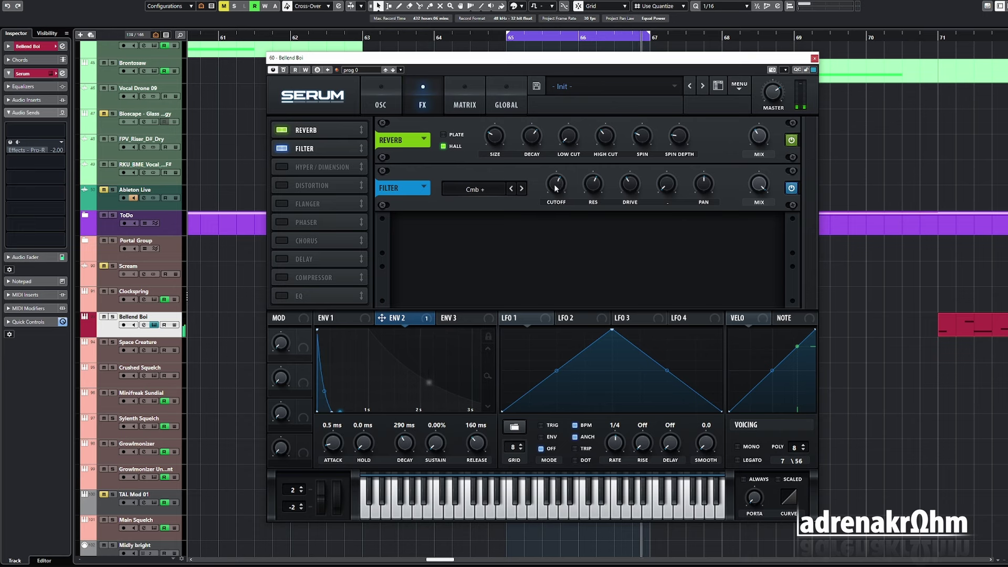
click(522, 189)
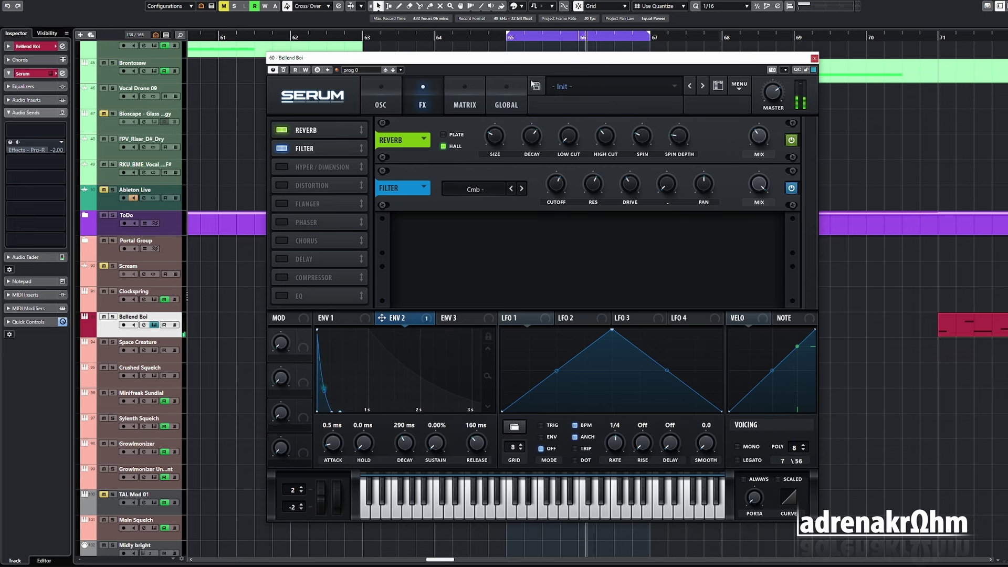
drag(508, 37, 578, 38)
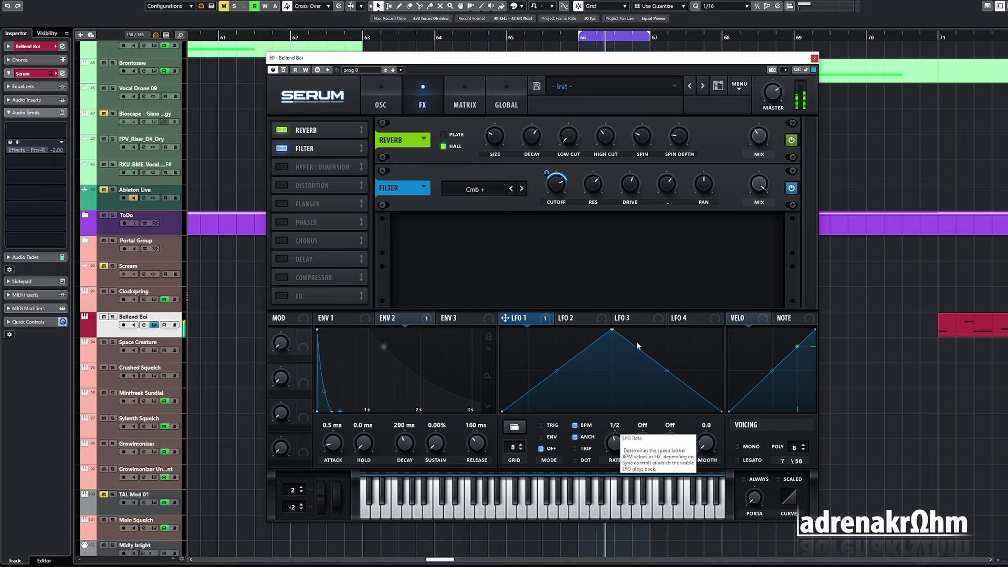
Step: Remove the LFO 1 modulation from the filter cutoff and switch the filter type to Cmb HL6-
click(504, 38)
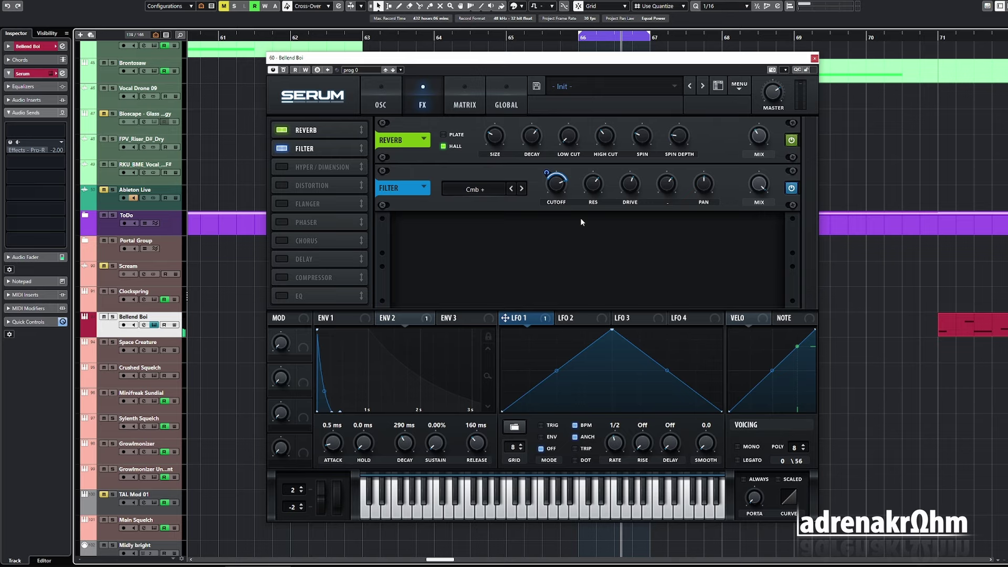
right_click(556, 185)
click(557, 216)
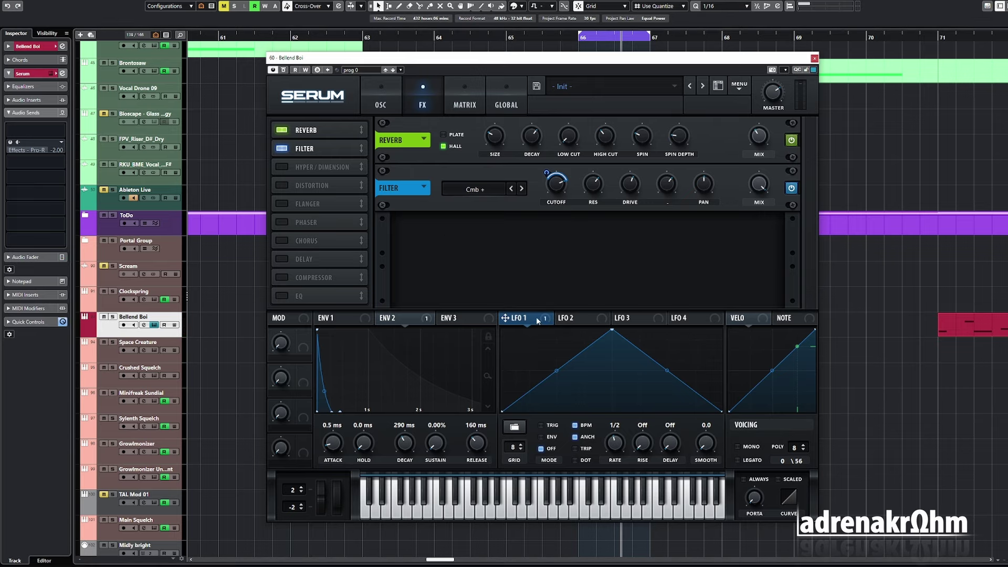
click(472, 189)
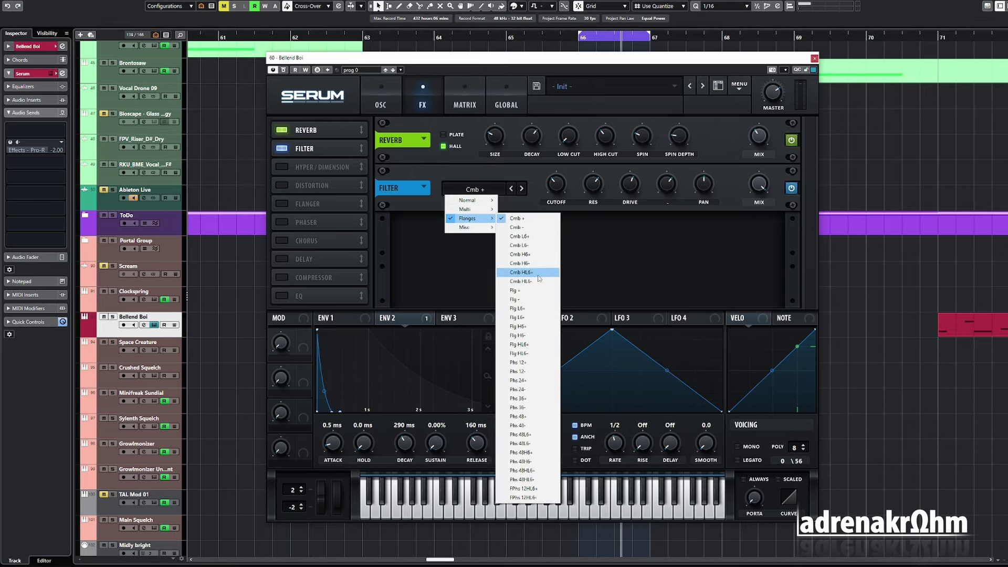
click(527, 277)
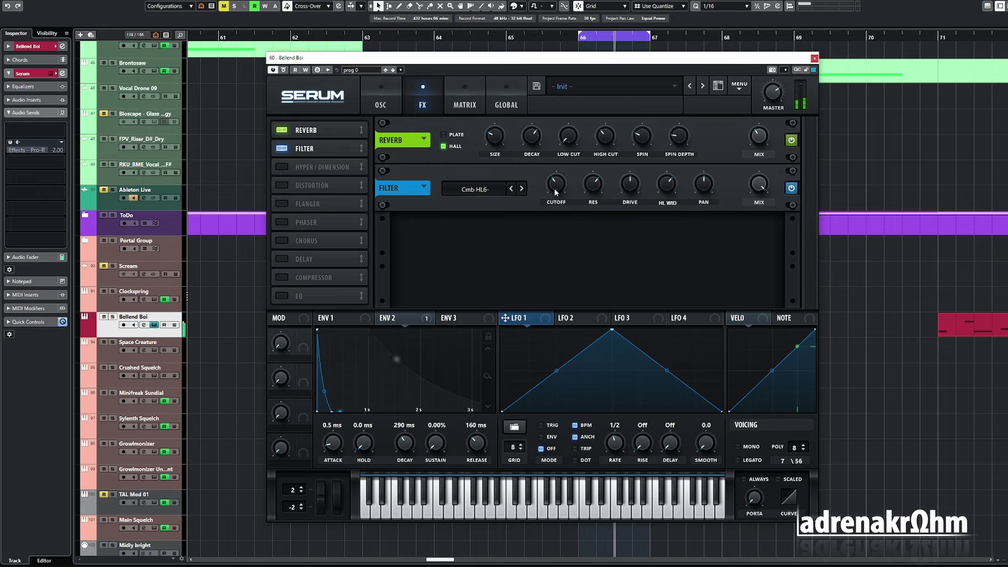
Step: Lower filter drive, raise master slightly, set cutoff near 263 Hz, place filter before reverb, enable chorus
key(e)
key(e)
drag(638, 193, 639, 224)
drag(773, 97, 774, 88)
drag(560, 187, 559, 176)
drag(323, 150, 323, 131)
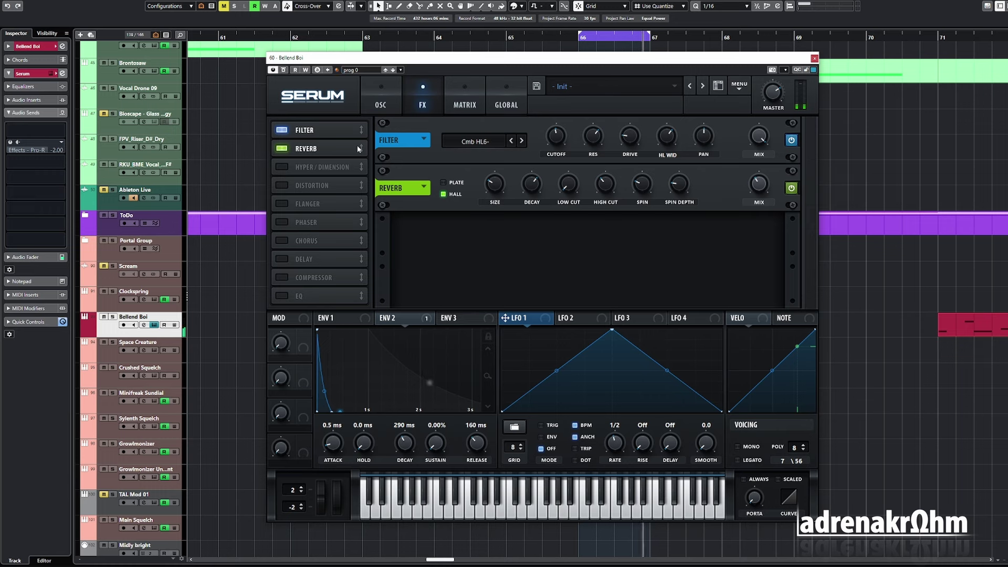
click(288, 239)
Step: Place Chorus between Filter and Reverb, then enable Hyper/Dimension at the chain's start
drag(315, 205, 326, 141)
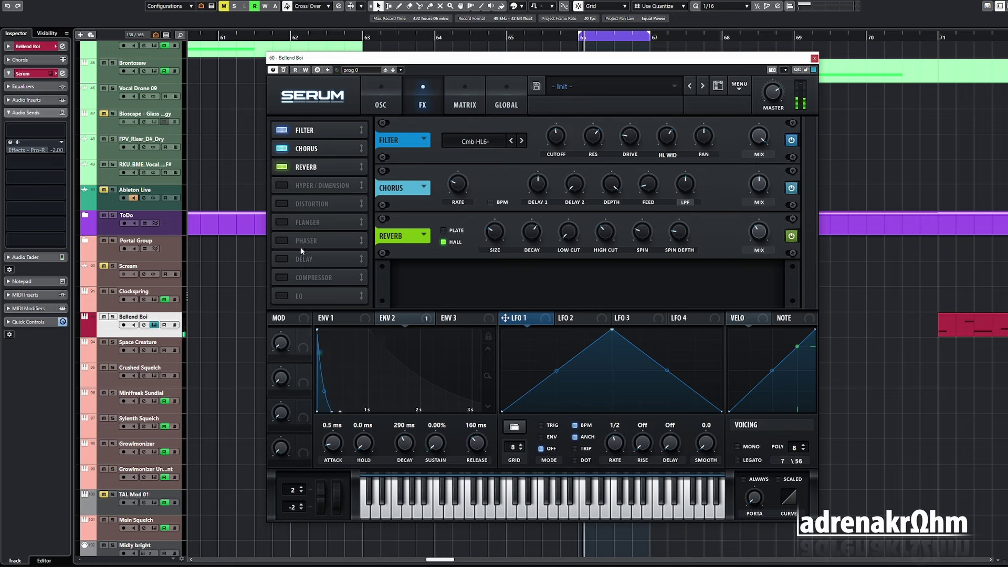
click(346, 187)
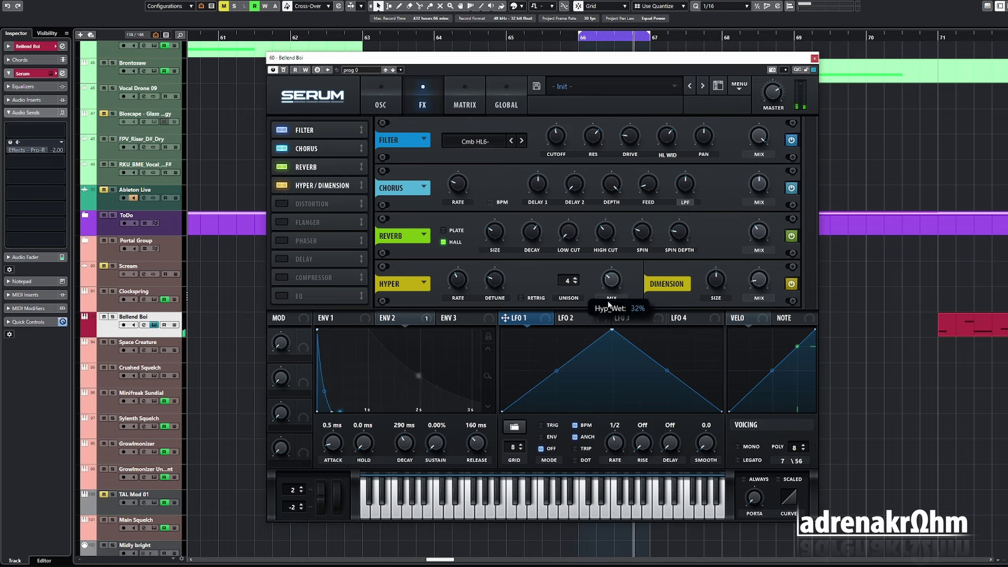
drag(315, 187, 314, 133)
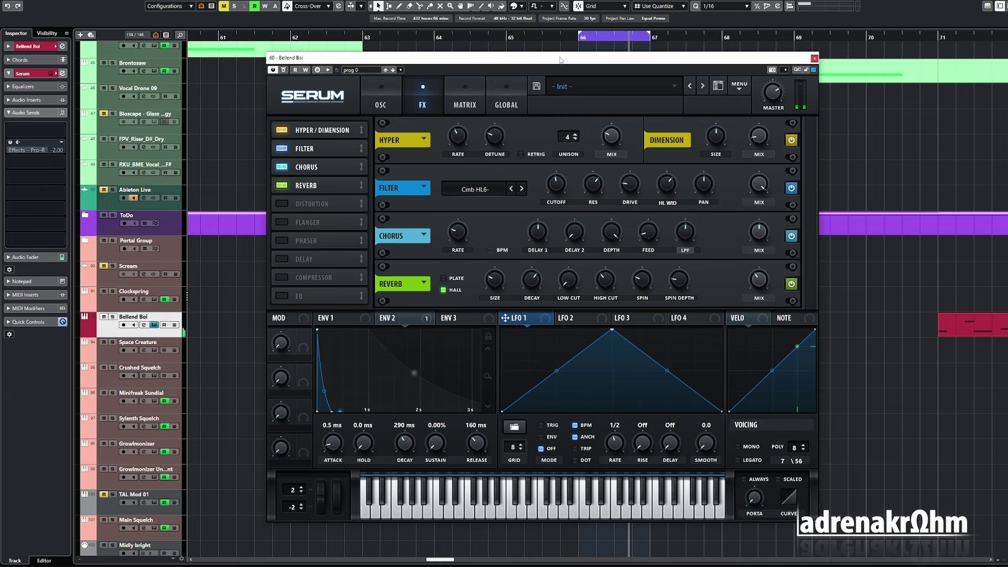
Step: Extend the loop back to start at bar 65 and nudge the track's volume fader in Channel Settings
drag(579, 34, 493, 38)
click(484, 37)
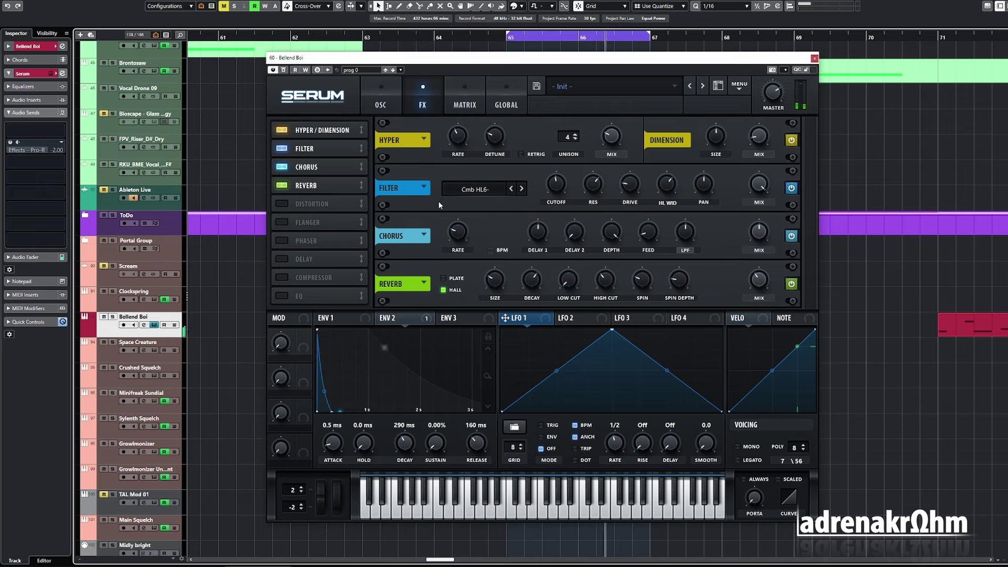
key(e)
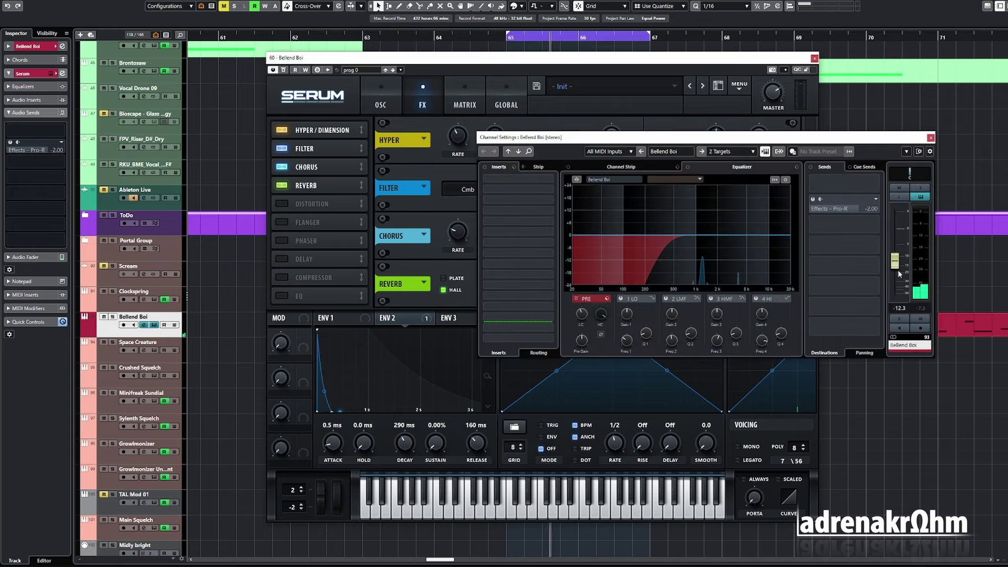
drag(897, 267, 895, 269)
key(e)
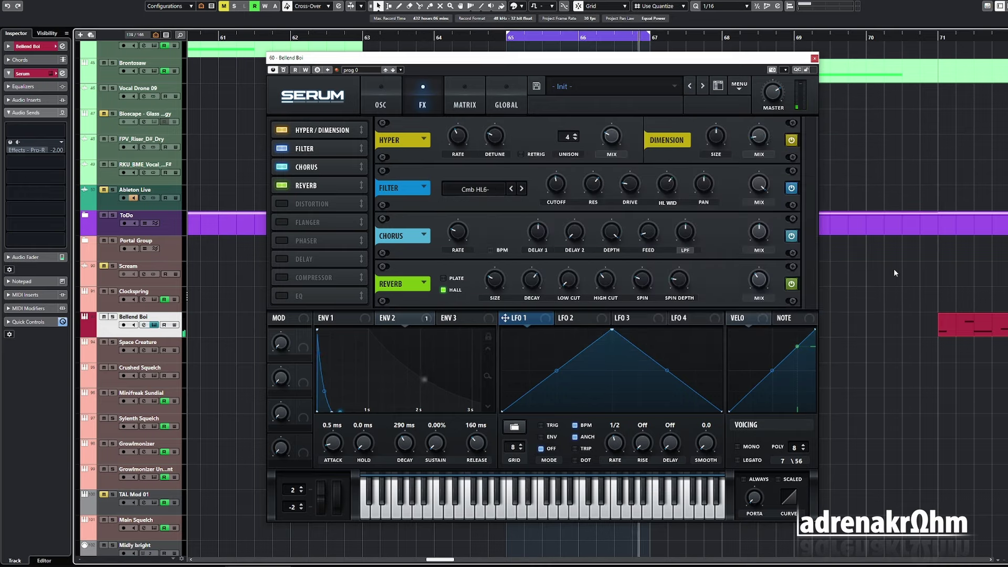